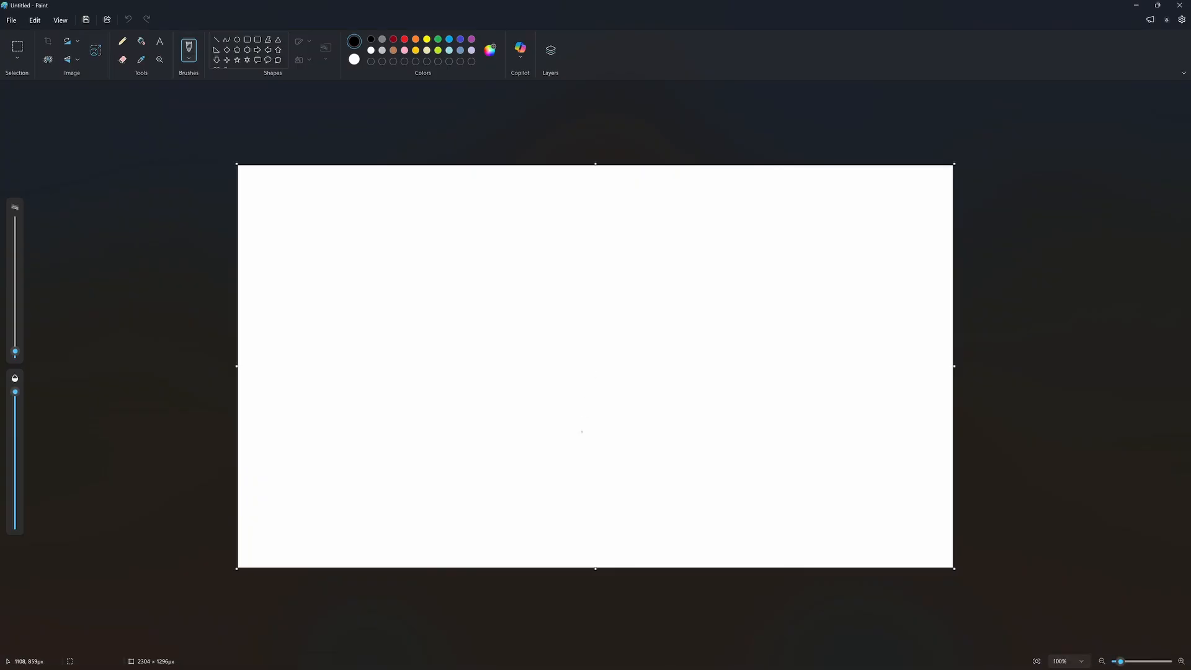
Sketch a freehand square container with a curved arrow entering from above and a straight arrow crossed out at its right wall
{"action": "left_click_drag", "start_coordinate": [511, 439], "coordinate": [510, 386]}
{"action": "mouse_move", "coordinate": [507, 315]}
{"action": "left_mouse_down"}
{"action": "mouse_move", "coordinate": [630, 290]}
{"action": "mouse_move", "coordinate": [641, 433]}
{"action": "mouse_move", "coordinate": [547, 442]}
{"action": "left_mouse_up"}
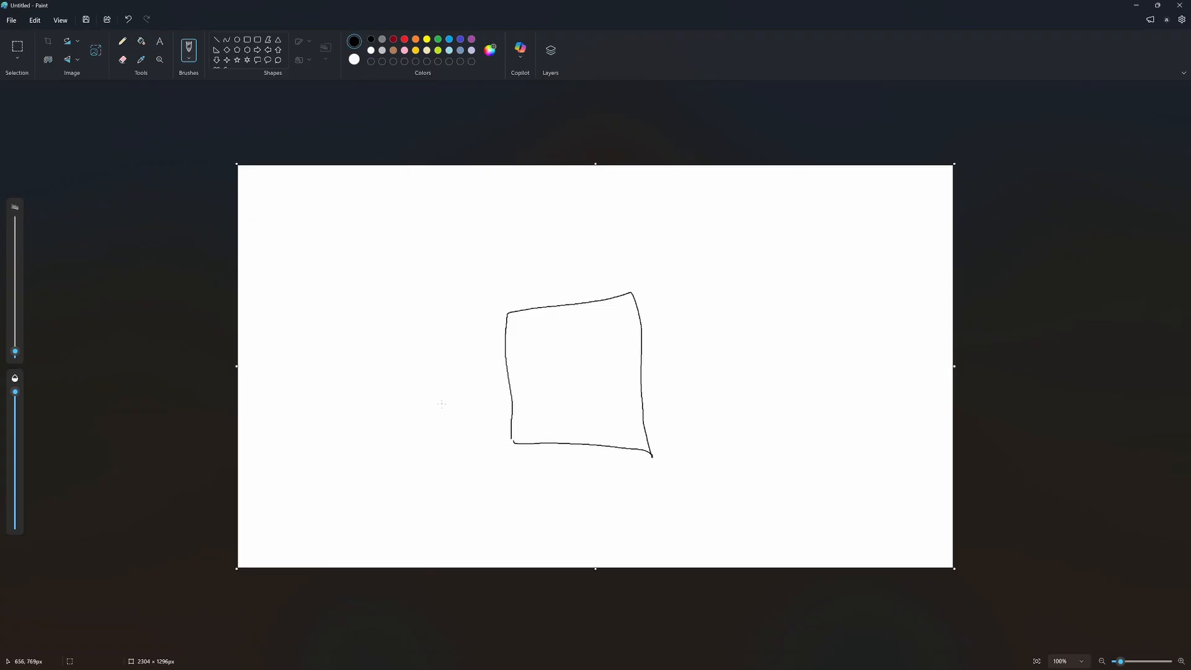
{"action": "mouse_move", "coordinate": [398, 361]}
{"action": "left_mouse_down"}
{"action": "mouse_move", "coordinate": [447, 271]}
{"action": "mouse_move", "coordinate": [548, 271]}
{"action": "left_mouse_up"}
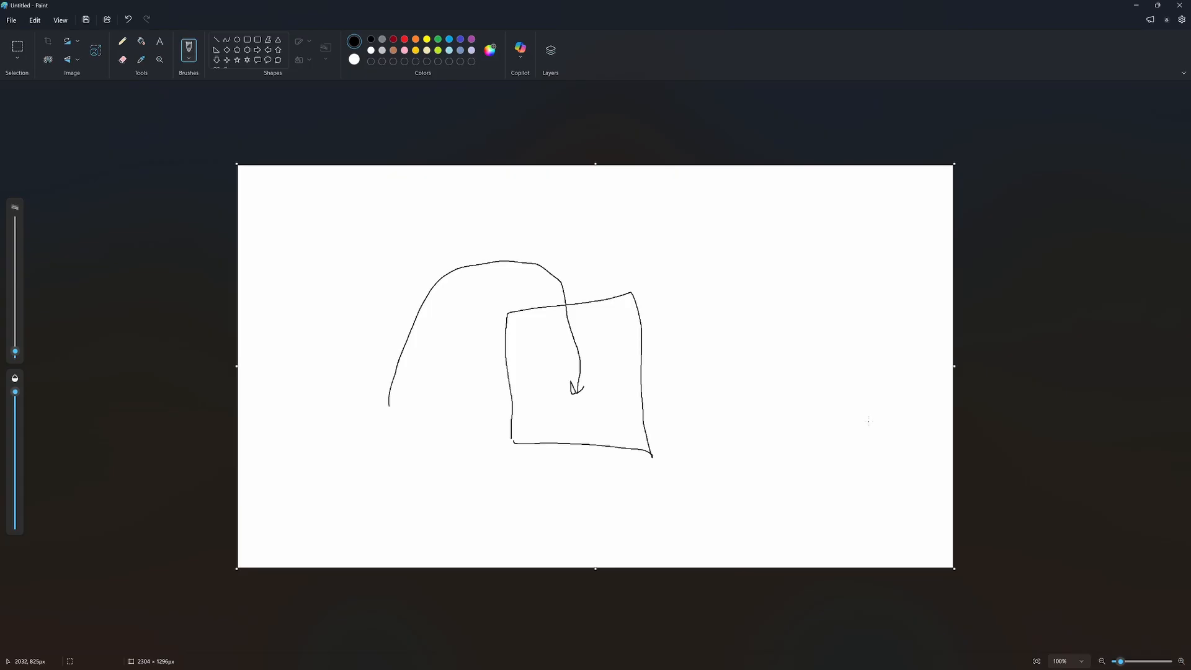
{"action": "mouse_move", "coordinate": [869, 422]}
{"action": "left_mouse_down"}
{"action": "mouse_move", "coordinate": [659, 391]}
{"action": "mouse_move", "coordinate": [680, 363]}
{"action": "mouse_move", "coordinate": [674, 425]}
{"action": "left_mouse_up"}
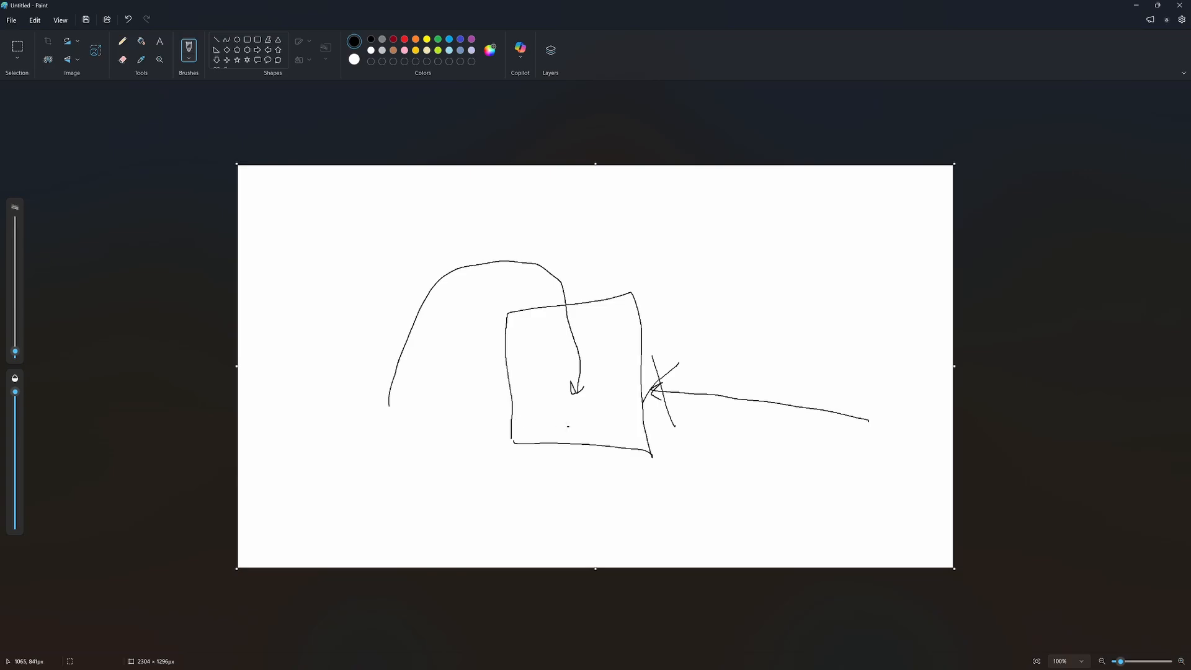
{"action": "left_click_drag", "start_coordinate": [523, 426], "coordinate": [598, 425]}
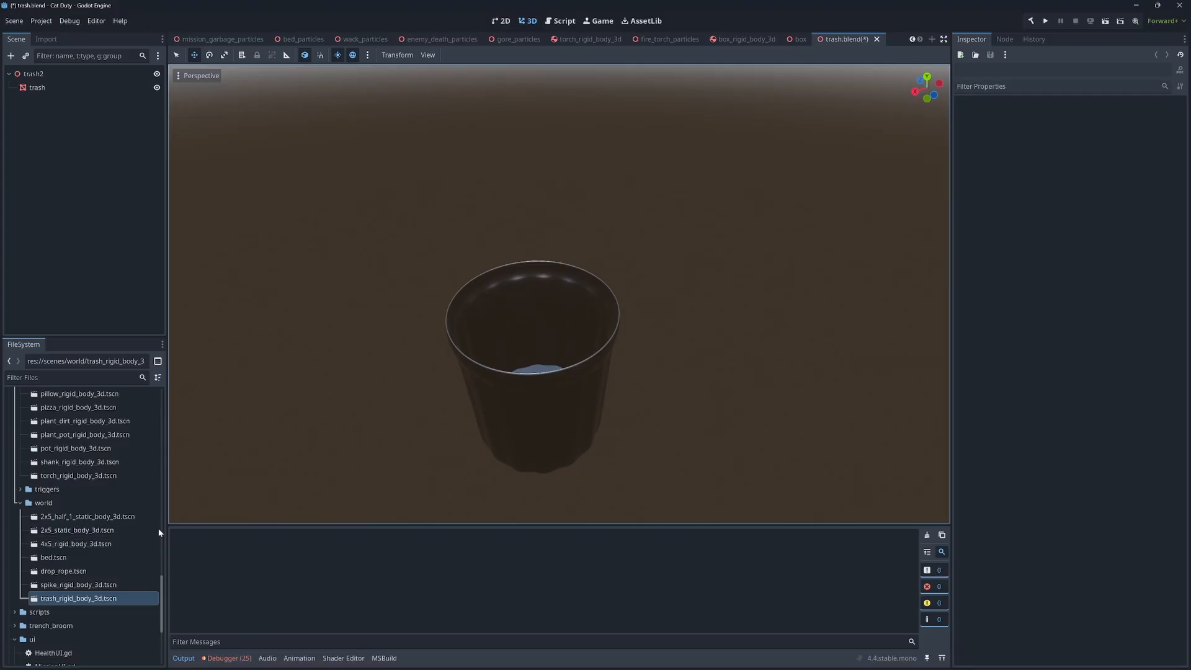
Switch to Godot and open torch_rigid_body_3d.tscn to examine the torch and its collision shape
{"action": "scroll", "coordinate": [88, 577], "scroll_direction": "up", "scroll_amount": 4}
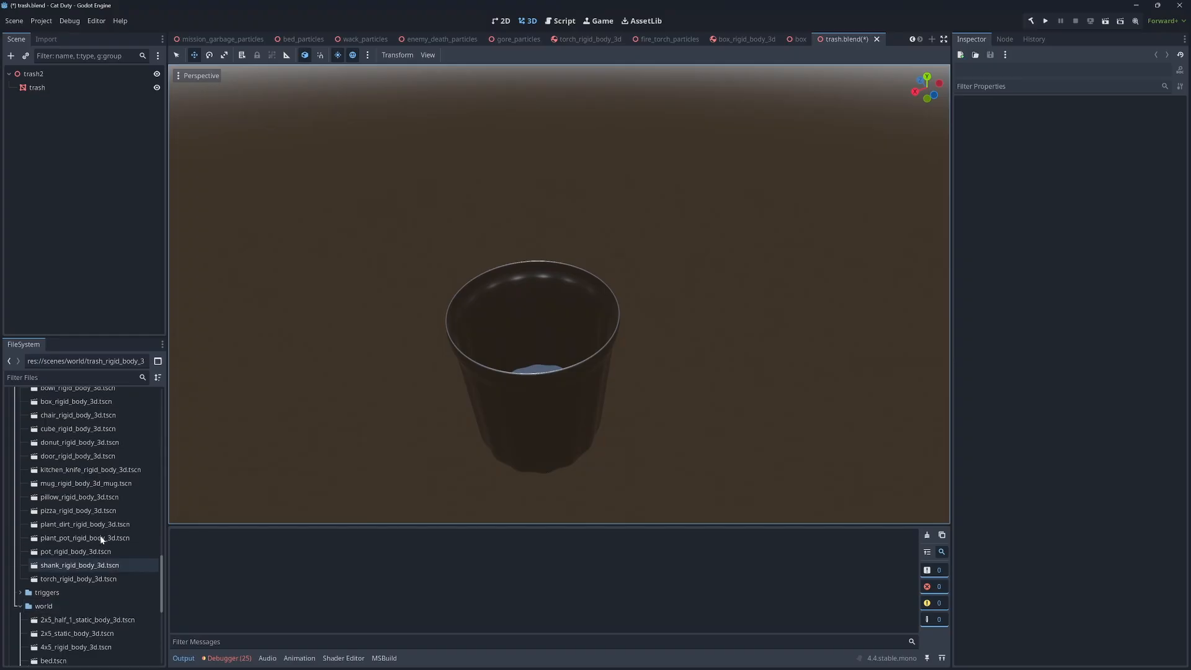
{"action": "double_click", "coordinate": [89, 579]}
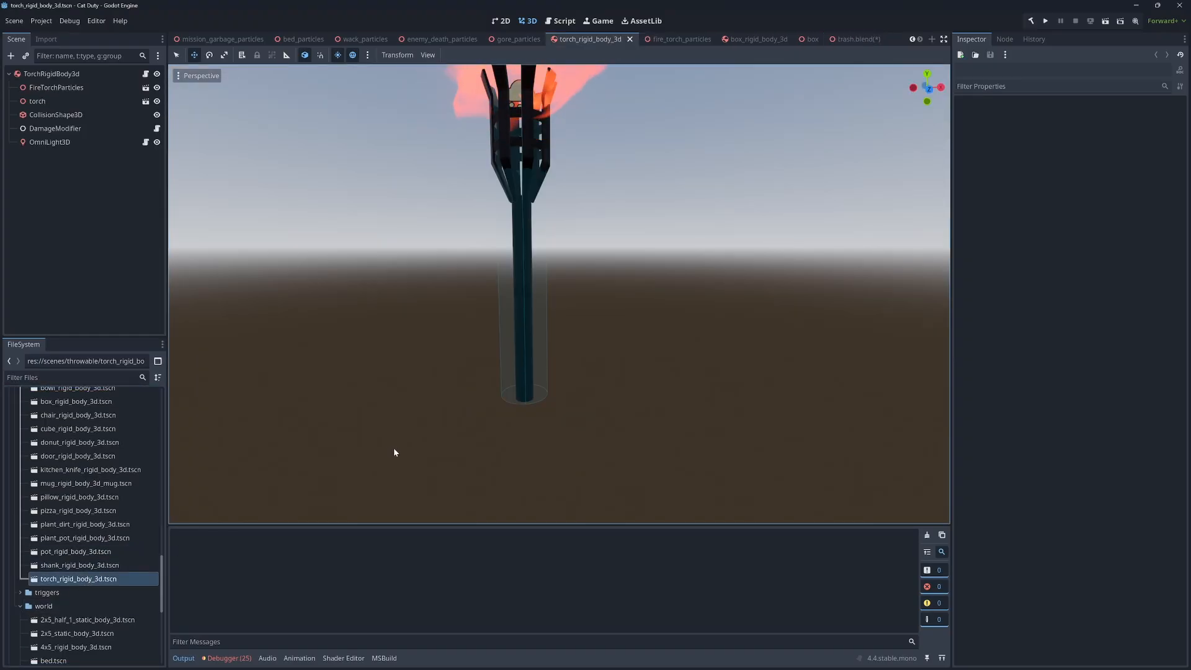
{"action": "scroll", "coordinate": [665, 287], "scroll_direction": "down", "scroll_amount": 2}
{"action": "scroll", "coordinate": [632, 252], "scroll_direction": "up", "scroll_amount": 8}
{"action": "scroll", "coordinate": [631, 252], "scroll_direction": "down", "scroll_amount": 5}
{"action": "scroll", "coordinate": [628, 252], "scroll_direction": "up", "scroll_amount": 4}
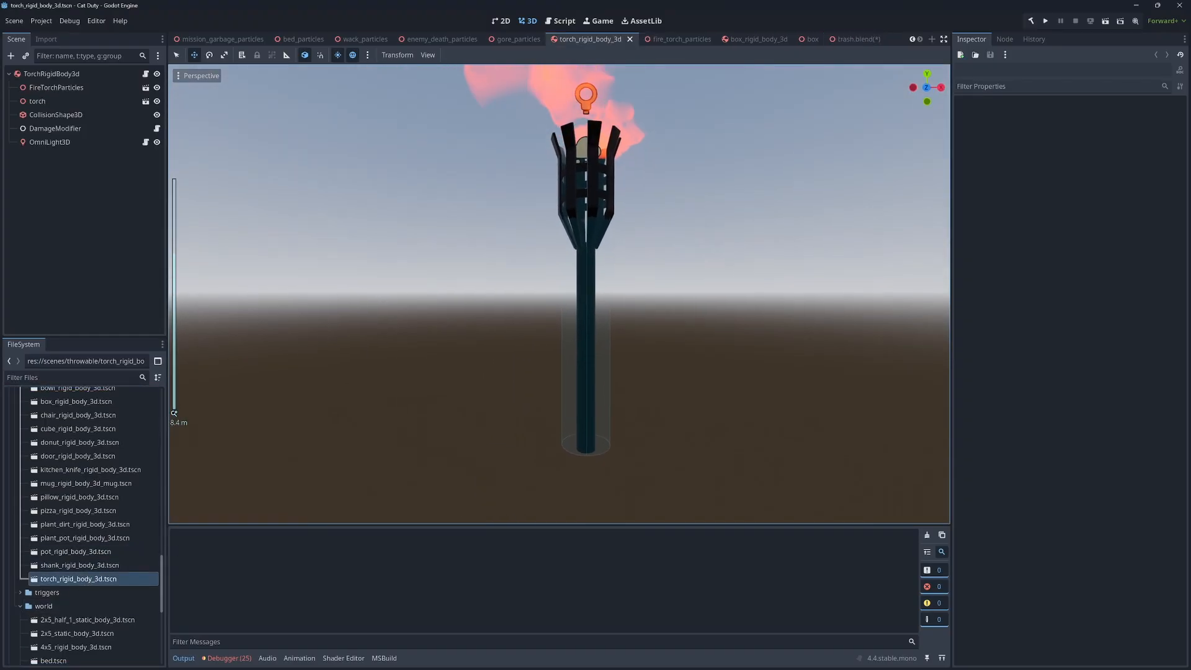
{"action": "key", "text": "s"}
{"action": "right_click_drag", "start_coordinate": [628, 253], "coordinate": [505, 327]}
{"action": "key", "text": "w"}
{"action": "key", "text": "s"}
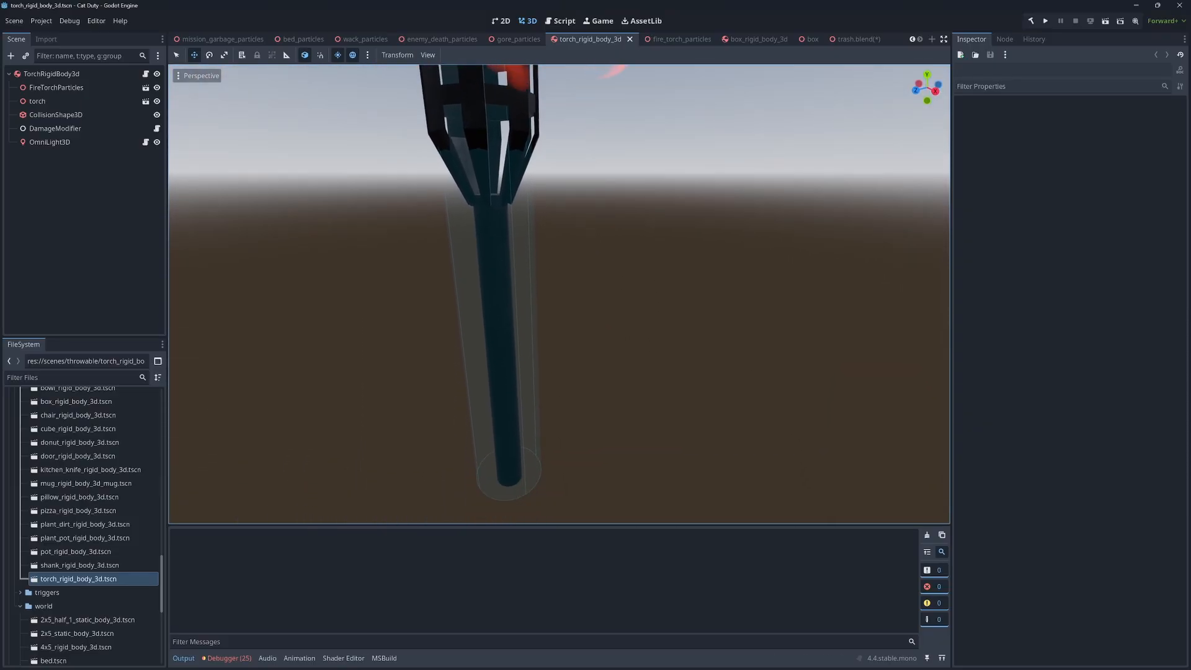
Hide the FireTorchParticles and torch nodes to inspect the collision cylinder on its own
{"action": "left_click", "coordinate": [157, 88]}
{"action": "left_click", "coordinate": [157, 101]}
{"action": "right_click_drag", "start_coordinate": [490, 267], "coordinate": [545, 252]}
{"action": "key", "text": "s"}
{"action": "key", "text": "w"}
{"action": "key", "text": "s"}
Show the torch and FireTorchParticles nodes again and compare the model with its collision shape
{"action": "left_click", "coordinate": [158, 102]}
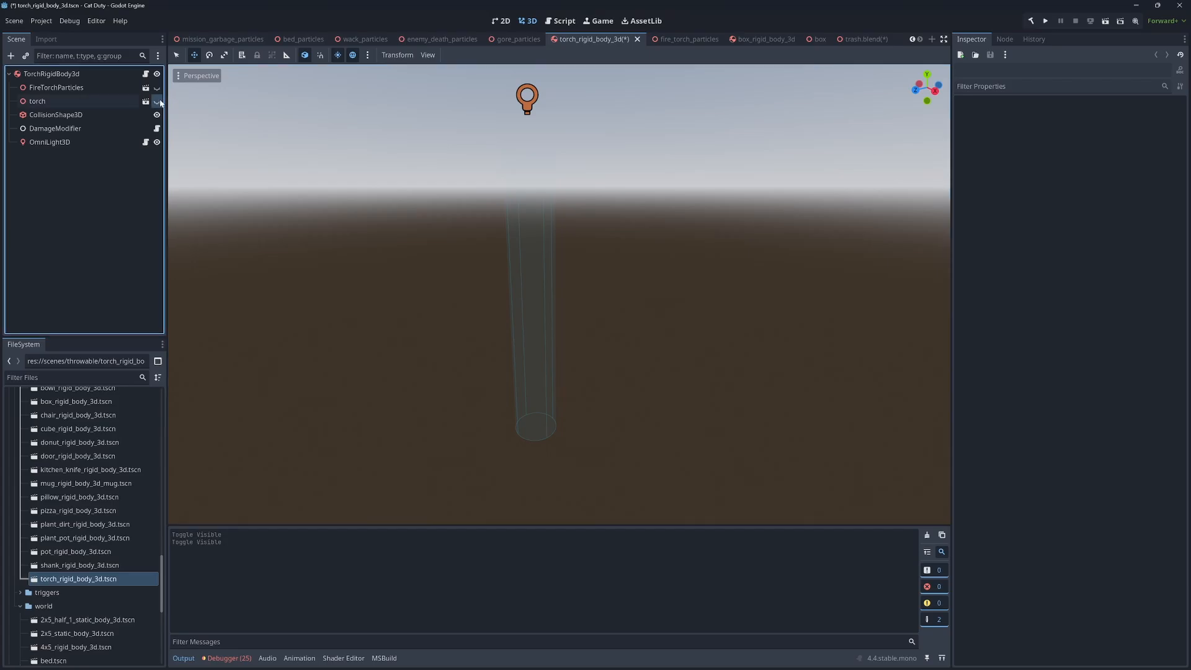
{"action": "left_click", "coordinate": [158, 75]}
{"action": "left_click", "coordinate": [157, 75]}
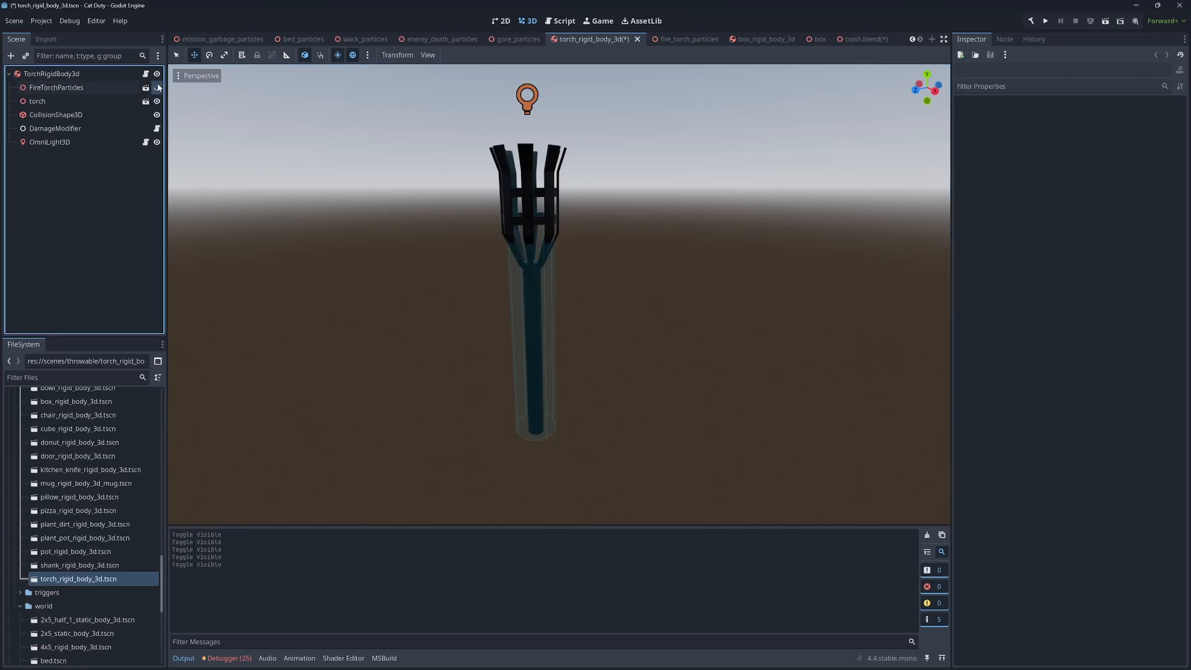
{"action": "left_click", "coordinate": [157, 88]}
{"action": "mouse_move", "coordinate": [397, 204]}
{"action": "right_mouse_down"}
{"action": "mouse_move", "coordinate": [392, 193]}
{"action": "mouse_move", "coordinate": [399, 217]}
{"action": "mouse_move", "coordinate": [394, 203]}
{"action": "right_mouse_up"}
{"action": "key", "text": "w"}
{"action": "key", "text": "w"}
{"action": "key", "text": "s"}
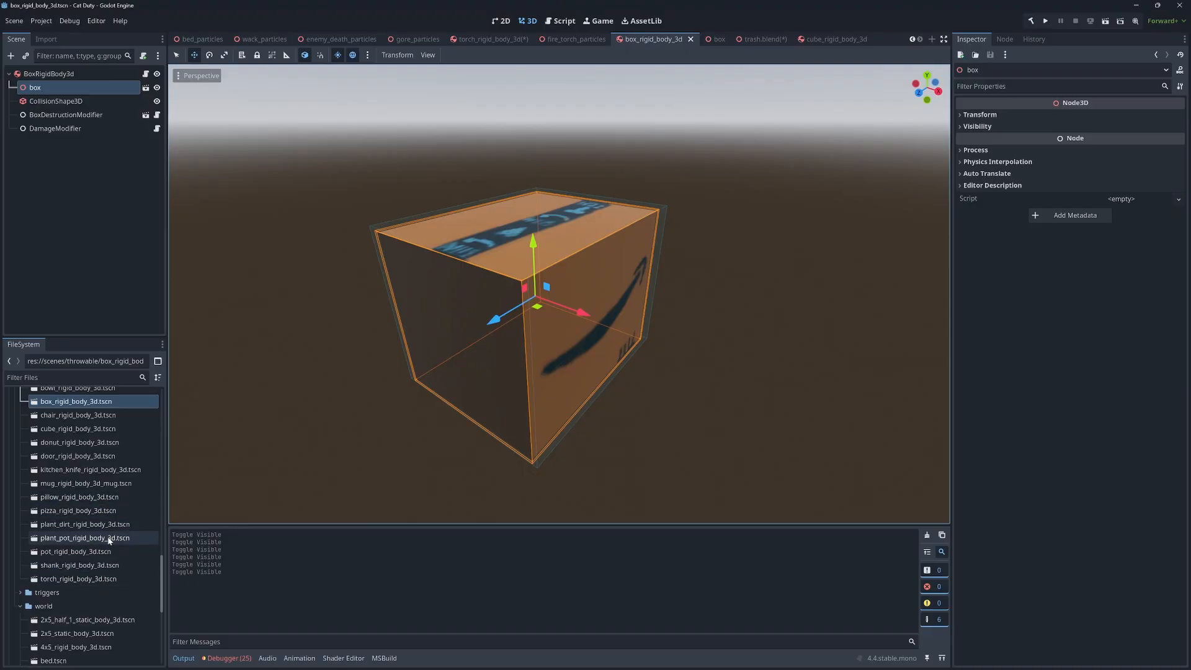
Open trash_rigid_body_3d.tscn and examine the trash can model from several sides
{"action": "scroll", "coordinate": [111, 571], "scroll_direction": "down", "scroll_amount": 3}
{"action": "double_click", "coordinate": [84, 633]}
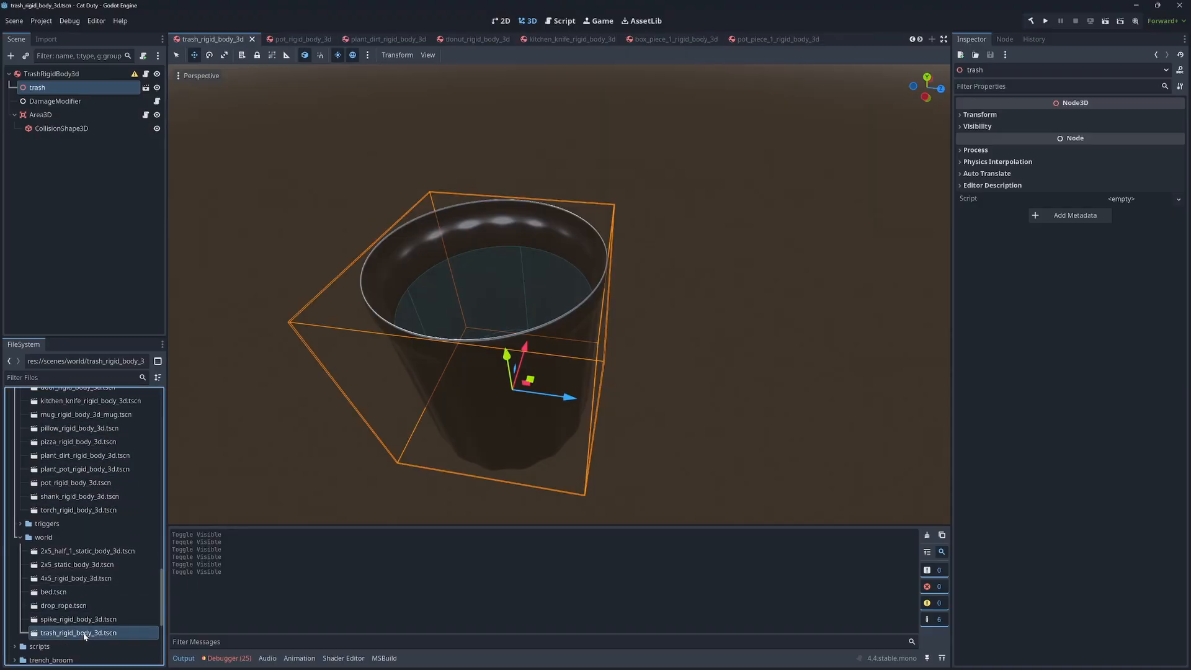
{"action": "middle_click_drag", "start_coordinate": [509, 509], "coordinate": [546, 493]}
{"action": "scroll", "coordinate": [559, 295], "scroll_direction": "down", "scroll_amount": 3}
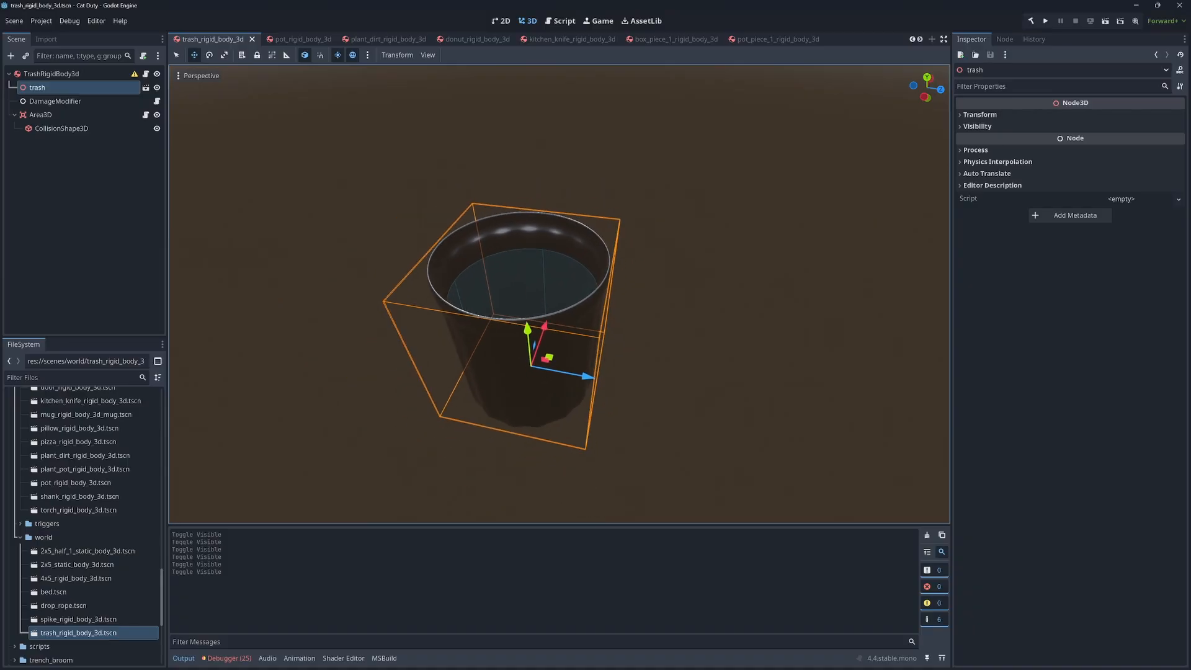
{"action": "right_click_drag", "start_coordinate": [559, 295], "coordinate": [661, 301]}
{"action": "key", "text": "w"}
{"action": "key", "text": "s"}
{"action": "key", "text": "a"}
{"action": "mouse_move", "coordinate": [708, 467]}
{"action": "right_mouse_down"}
{"action": "mouse_move", "coordinate": [744, 448]}
{"action": "mouse_move", "coordinate": [708, 467]}
{"action": "right_mouse_up"}
{"action": "key", "text": "d"}
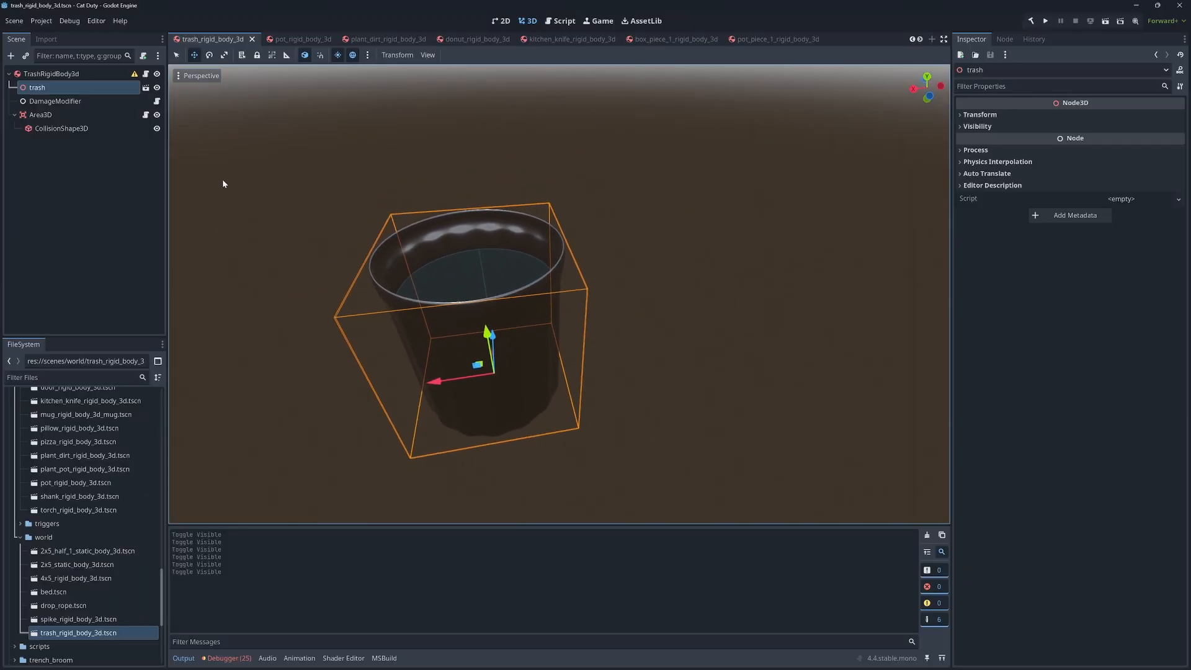
Open the trash model's source scene and create a sibling Trimesh collision shape for the trash mesh
{"action": "left_click", "coordinate": [146, 90]}
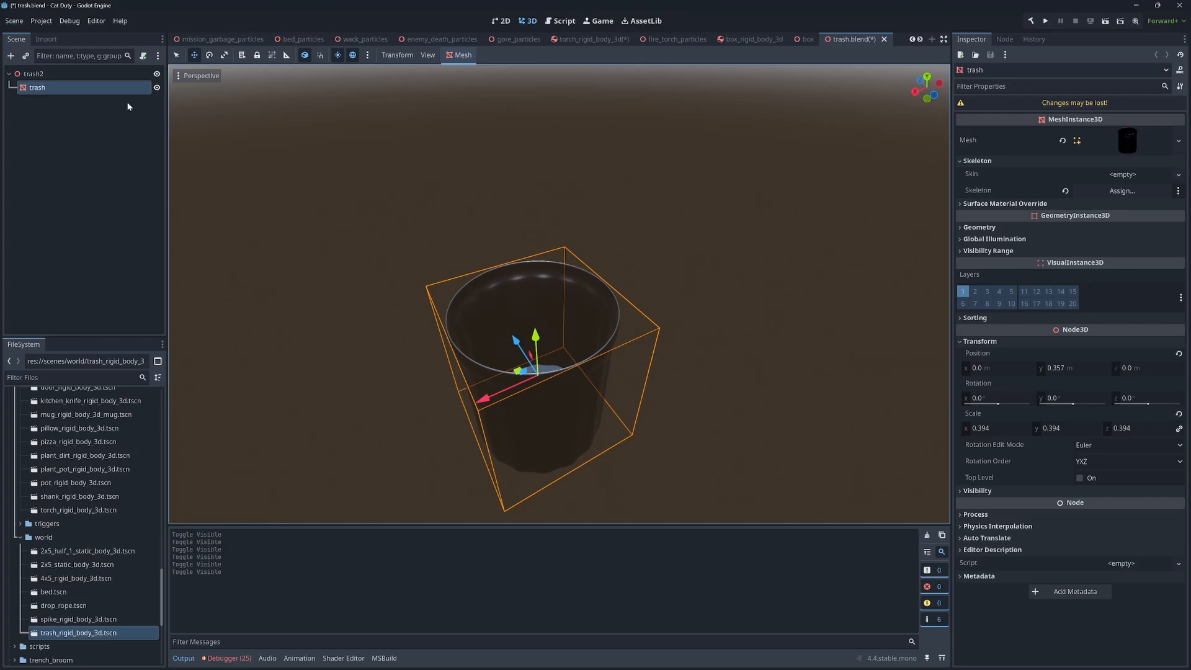
{"action": "left_click", "coordinate": [459, 55]}
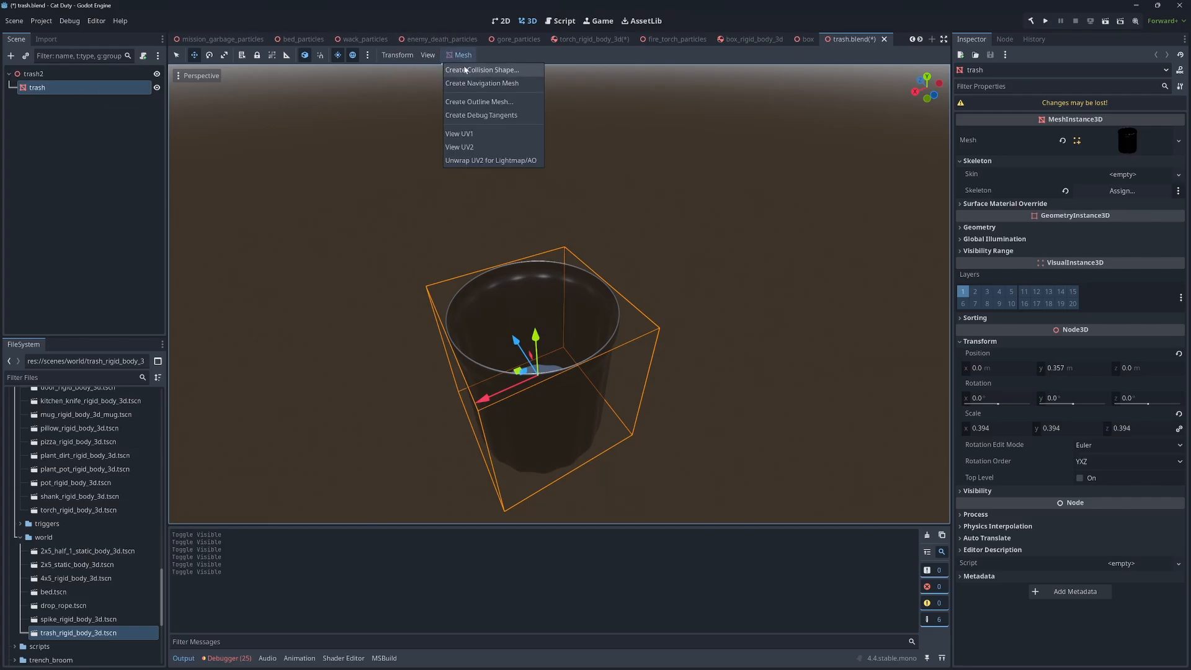
{"action": "left_click", "coordinate": [468, 70]}
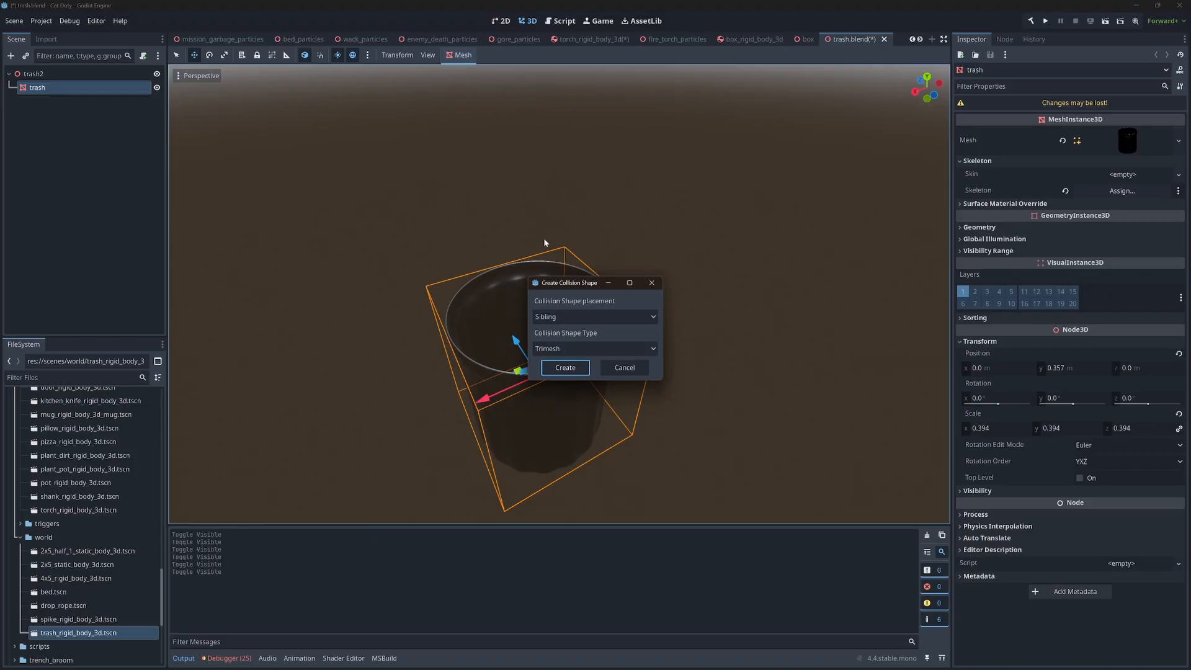
{"action": "left_click", "coordinate": [566, 368]}
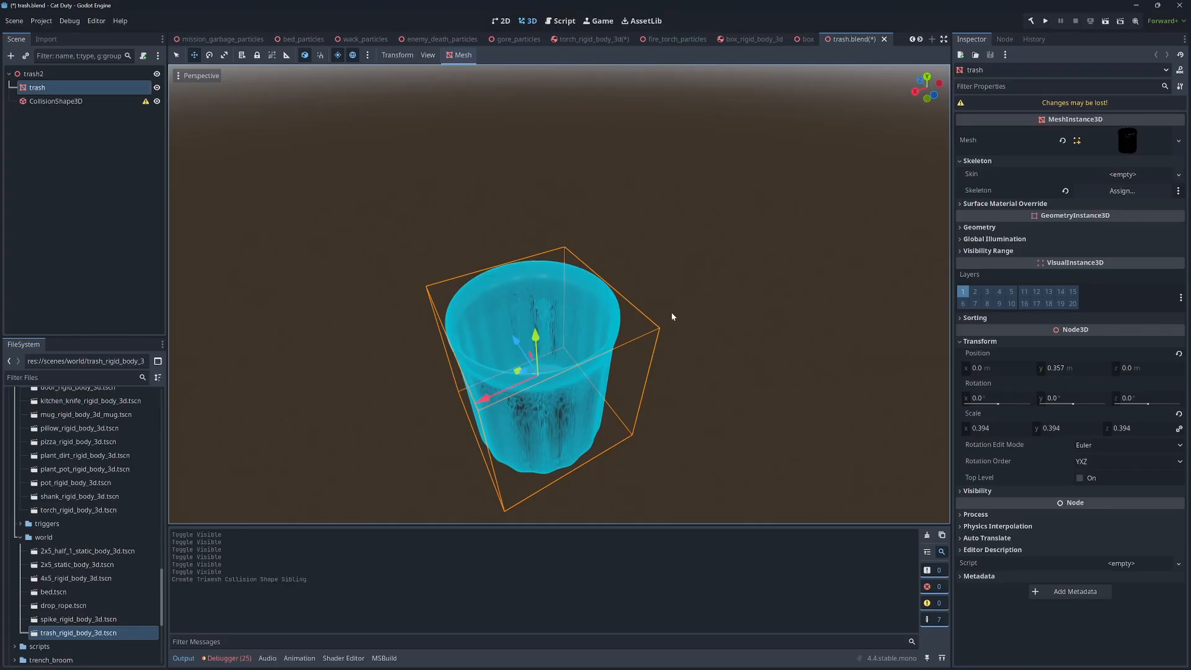
Examine how the Trimesh collision shape follows the inner and outer walls of the trash can
{"action": "middle_click_drag", "start_coordinate": [678, 311], "coordinate": [680, 286]}
{"action": "scroll", "coordinate": [680, 285], "scroll_direction": "down", "scroll_amount": 2}
{"action": "right_click_drag", "start_coordinate": [680, 286], "coordinate": [659, 255]}
{"action": "key", "text": "w"}
{"action": "key", "text": "w"}
{"action": "key", "text": "s"}
{"action": "key", "text": "w"}
{"action": "key", "text": "s"}
{"action": "key", "text": "w"}
{"action": "key", "text": "s"}
{"action": "key", "text": "w"}
{"action": "key", "text": "s"}
{"action": "key", "text": "w"}
{"action": "key", "text": "s"}
{"action": "key", "text": "w"}
{"action": "key", "text": "s"}
{"action": "key", "text": "w"}
{"action": "key", "text": "w"}
{"action": "key", "text": "s"}
{"action": "key", "text": "w"}
{"action": "key", "text": "s"}
{"action": "key", "text": "w"}
{"action": "key", "text": "s"}
{"action": "key", "text": "w"}
{"action": "key", "text": "w"}
{"action": "key", "text": "s"}
{"action": "key", "text": "w"}
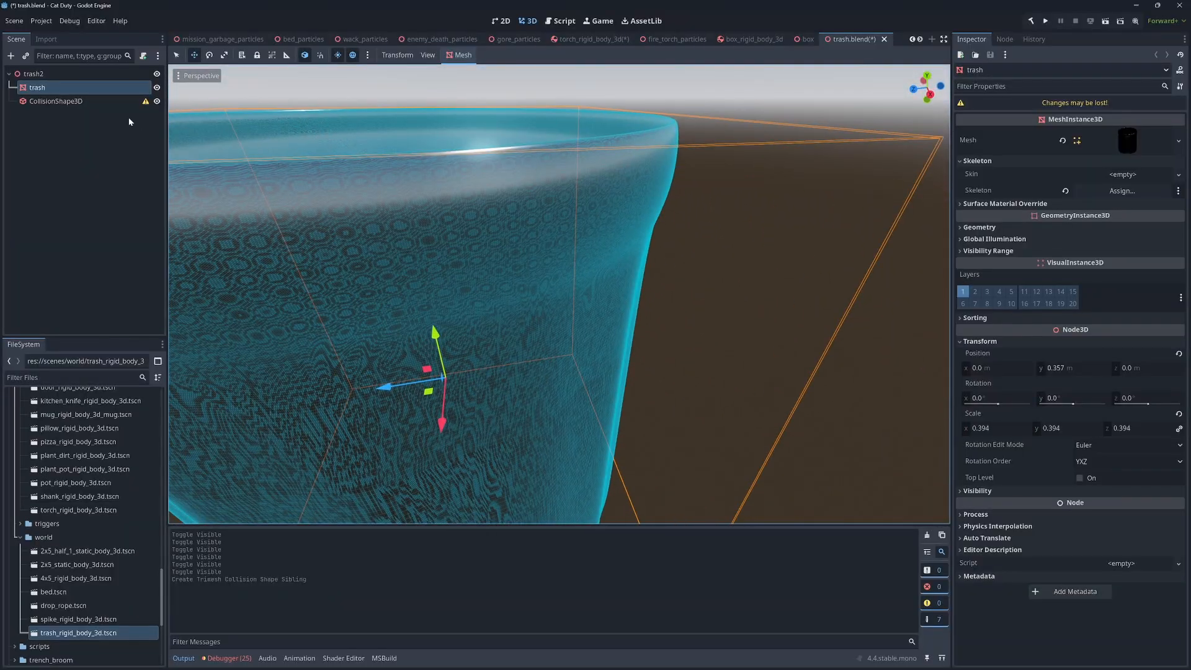
Delete the CollisionShape3D node from the trash scene
{"action": "left_click", "coordinate": [88, 100]}
{"action": "left_click", "coordinate": [85, 101]}
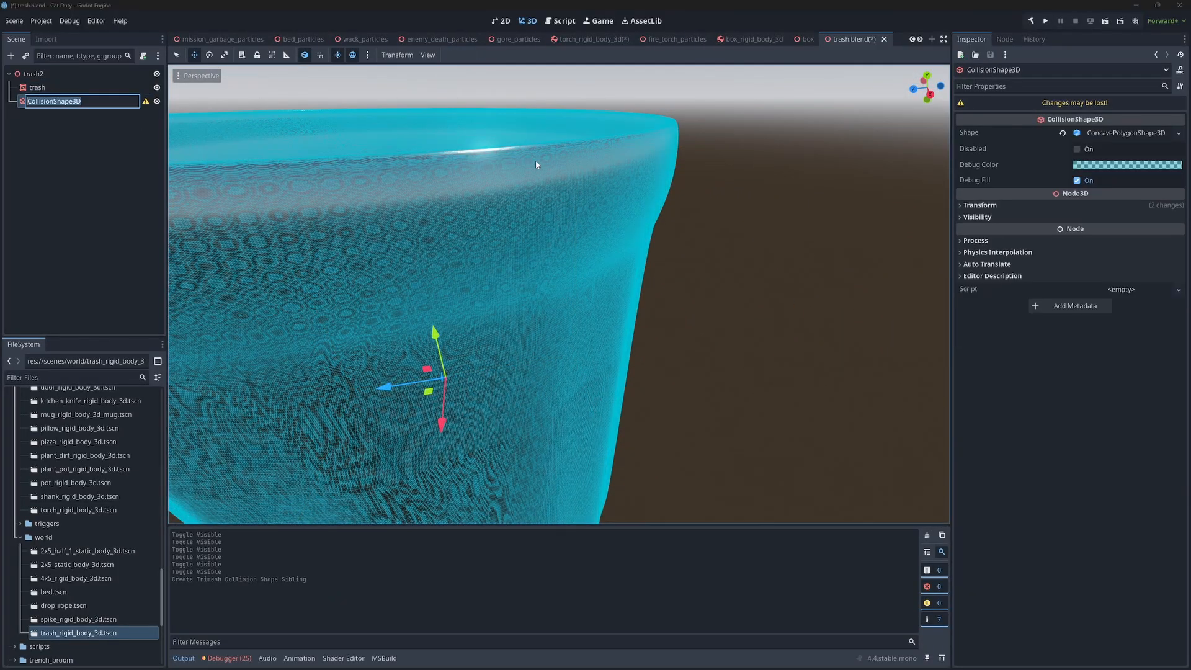
{"action": "left_click", "coordinate": [139, 171]}
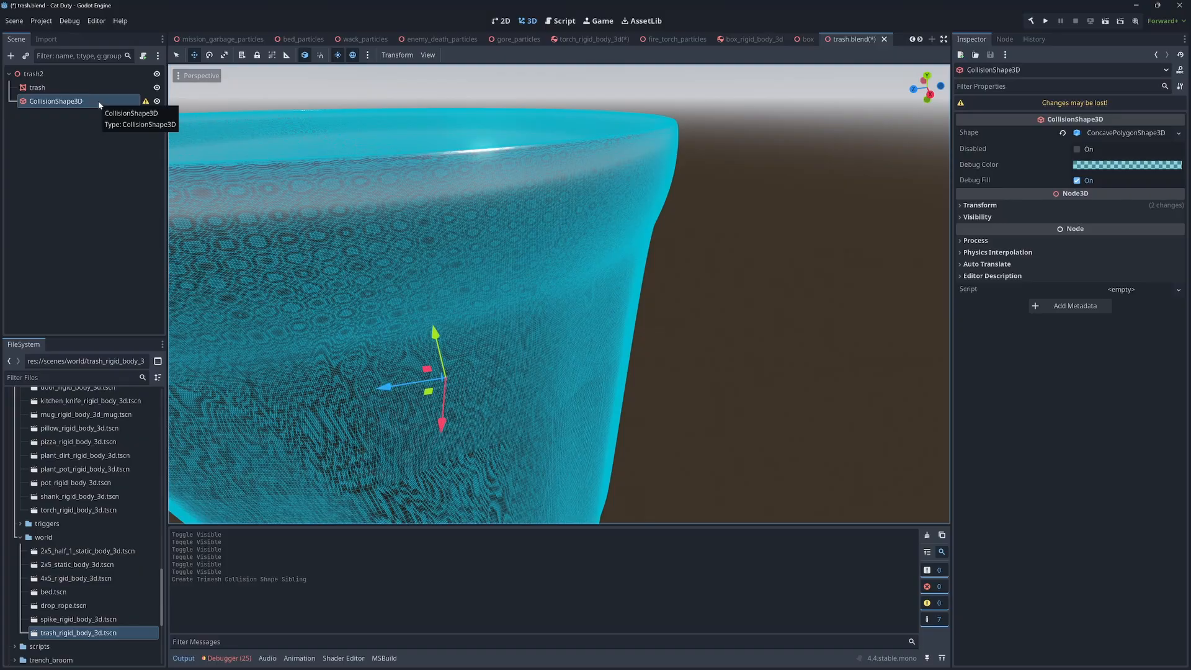
{"action": "key", "text": "Delete"}
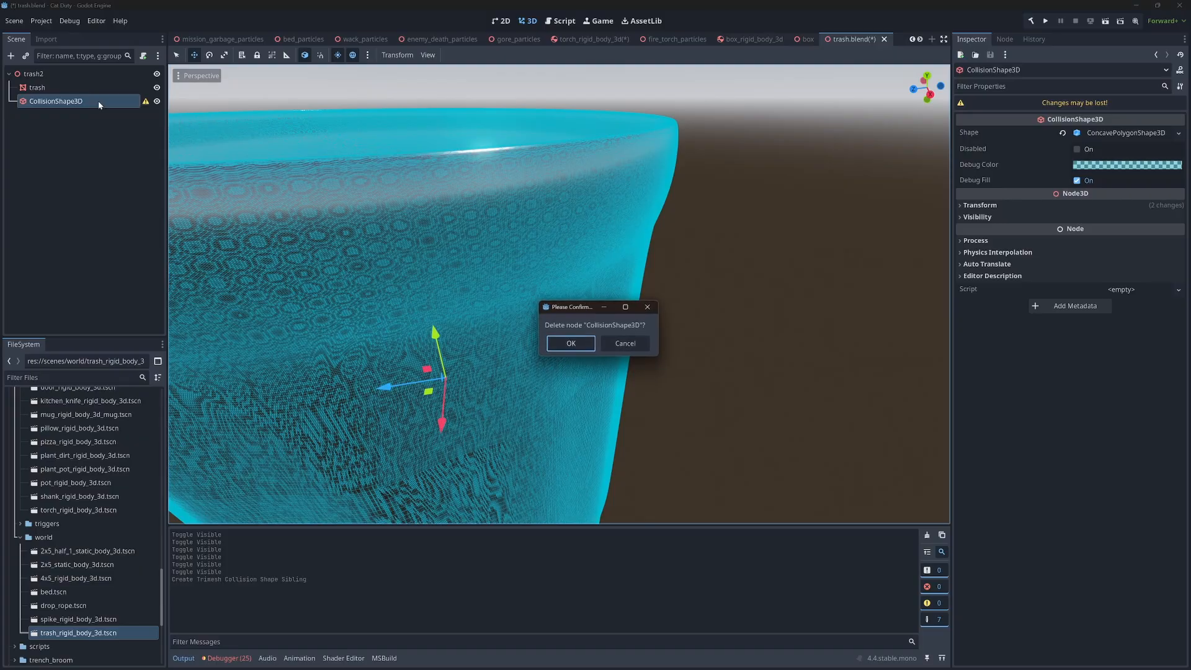
{"action": "left_click", "coordinate": [559, 347]}
Create a sibling Simplified Convex collision shape for the trash mesh and check how it covers the opening
{"action": "right_click_drag", "start_coordinate": [559, 348], "coordinate": [544, 438]}
{"action": "key", "text": "w"}
{"action": "key", "text": "s"}
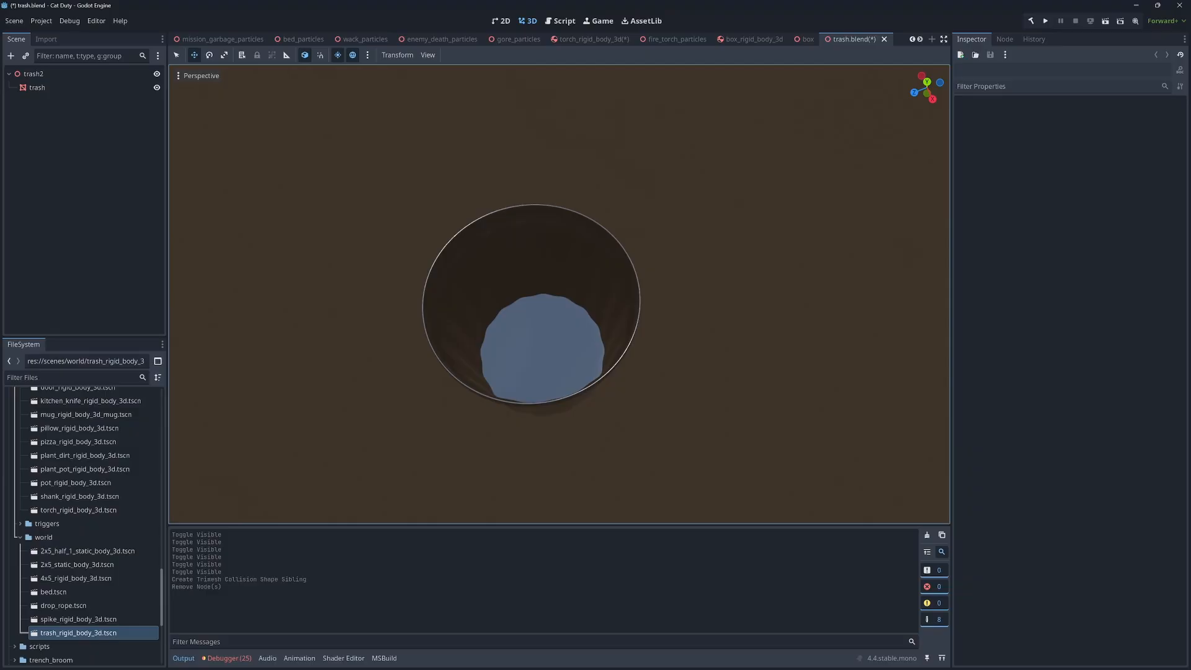
{"action": "left_click", "coordinate": [44, 90]}
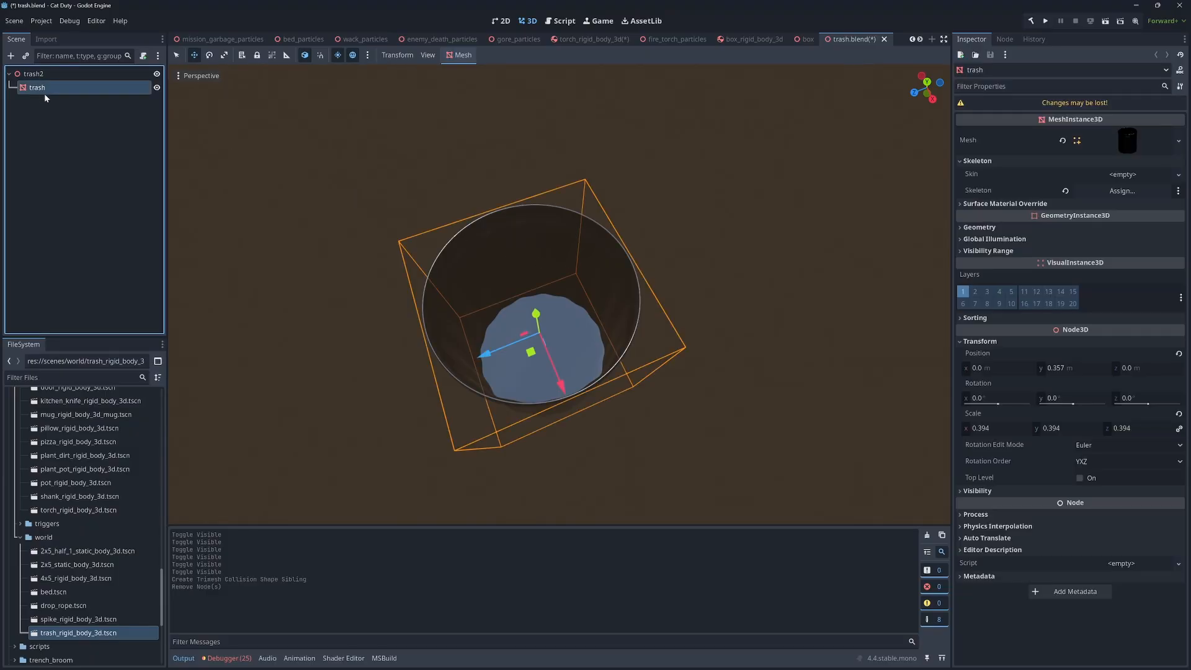
{"action": "left_click", "coordinate": [457, 58]}
{"action": "left_click", "coordinate": [462, 74]}
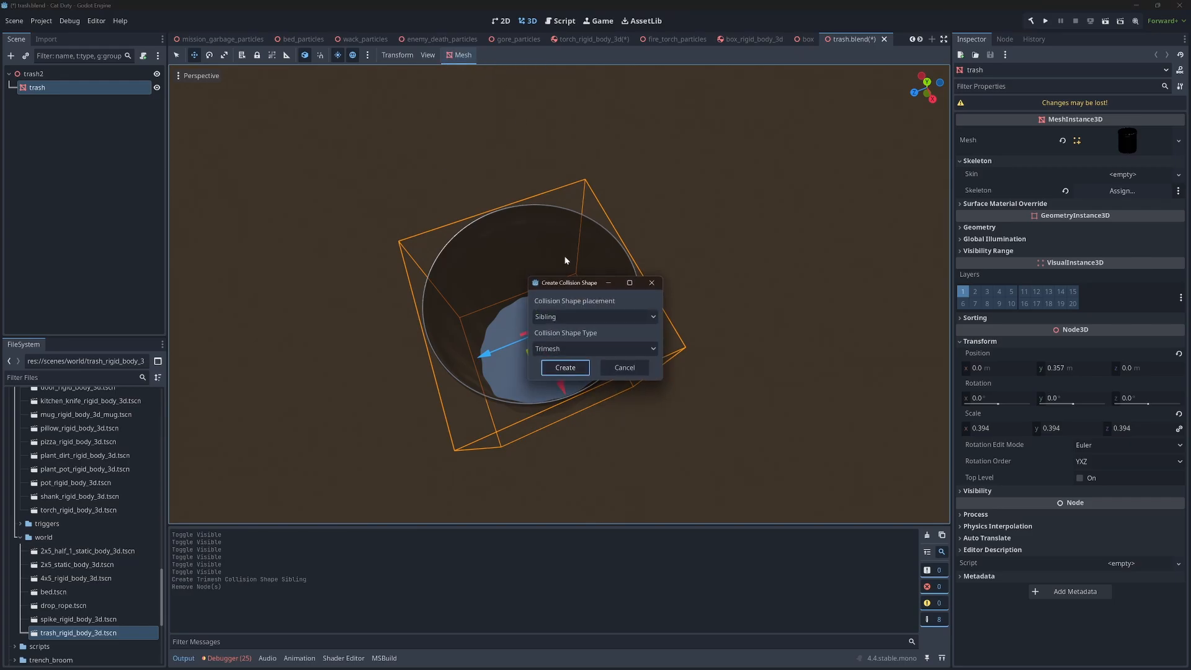
{"action": "left_click", "coordinate": [599, 351]}
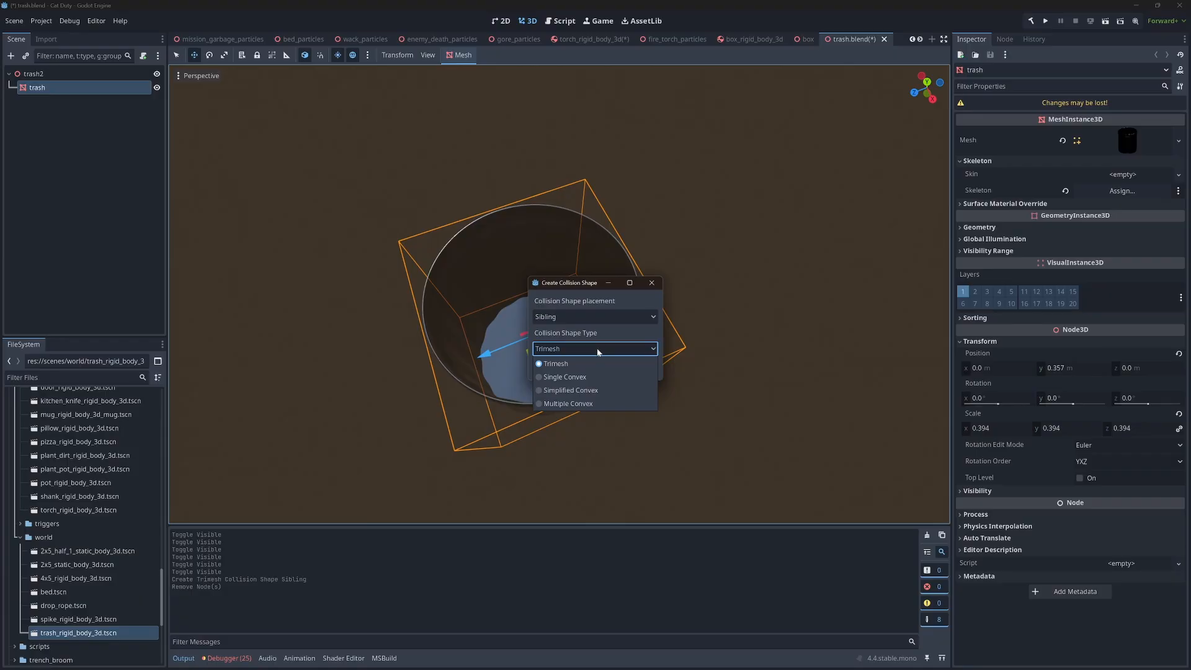
{"action": "left_click", "coordinate": [602, 391]}
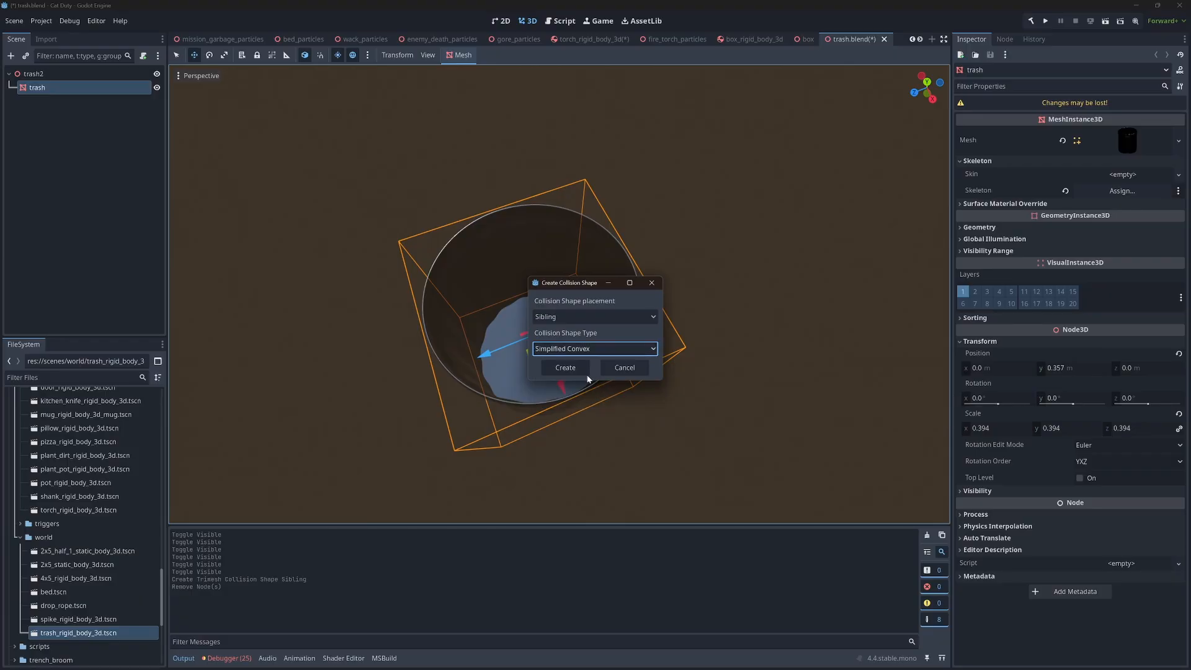
{"action": "left_click", "coordinate": [582, 372]}
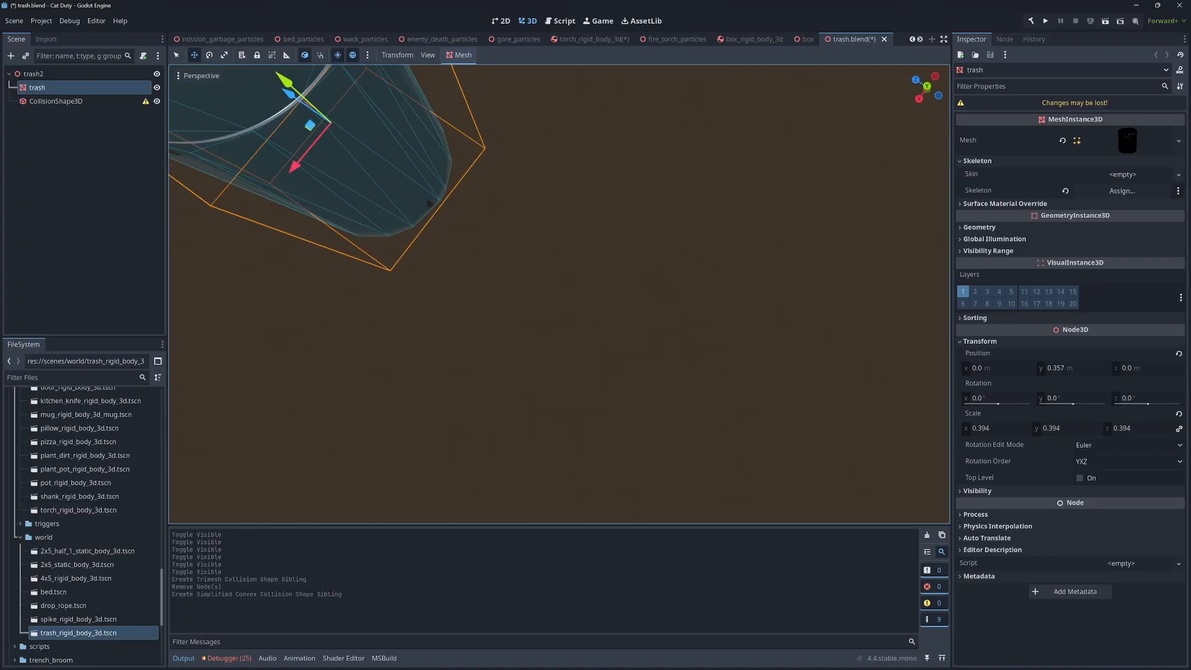
{"action": "right_click_drag", "start_coordinate": [558, 294], "coordinate": [943, 428]}
{"action": "right_click_drag", "start_coordinate": [626, 329], "coordinate": [626, 272]}
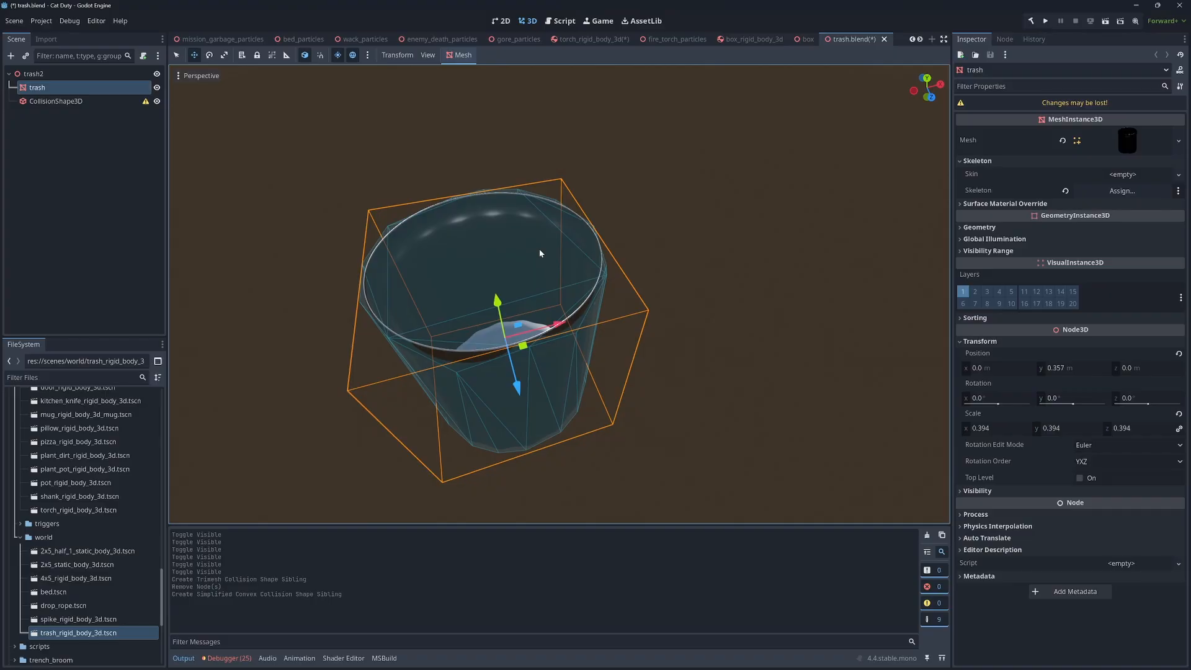
{"action": "left_click", "coordinate": [460, 55]}
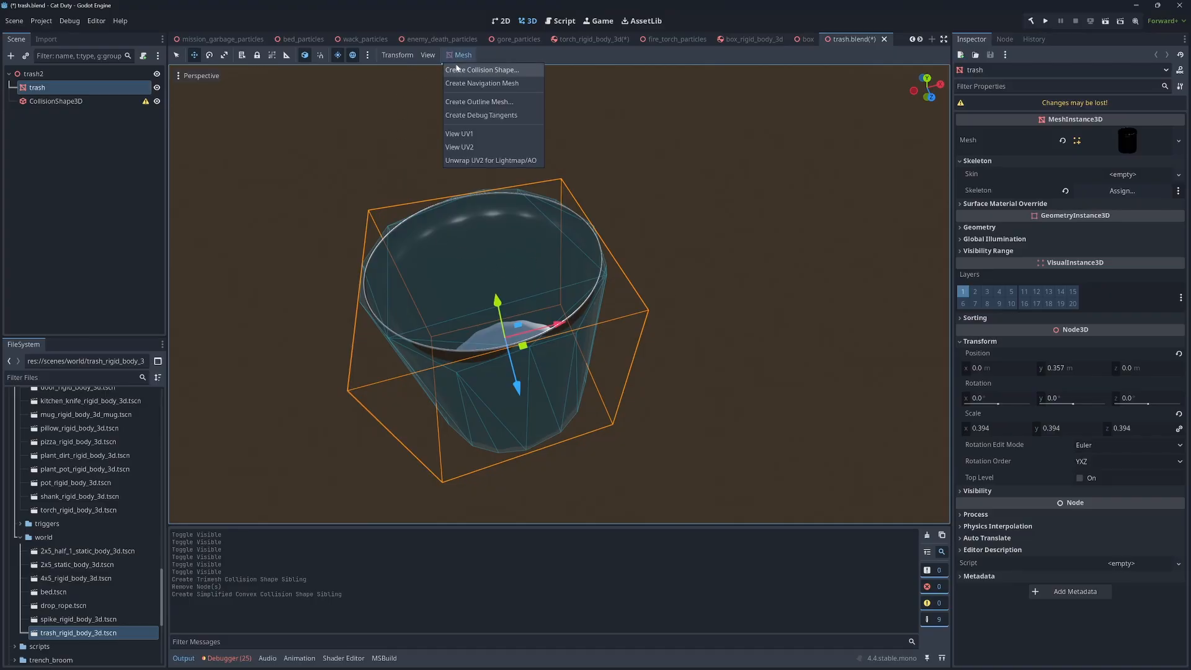
{"action": "left_click", "coordinate": [459, 69]}
{"action": "left_click", "coordinate": [575, 348]}
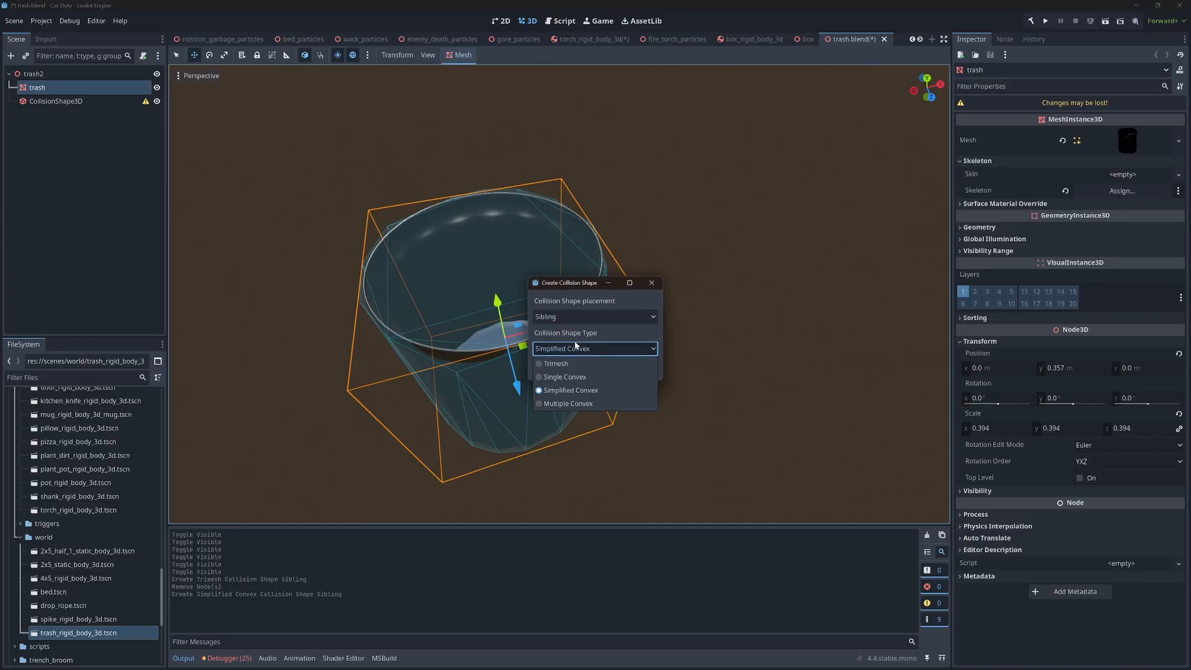
{"action": "left_click", "coordinate": [596, 337]}
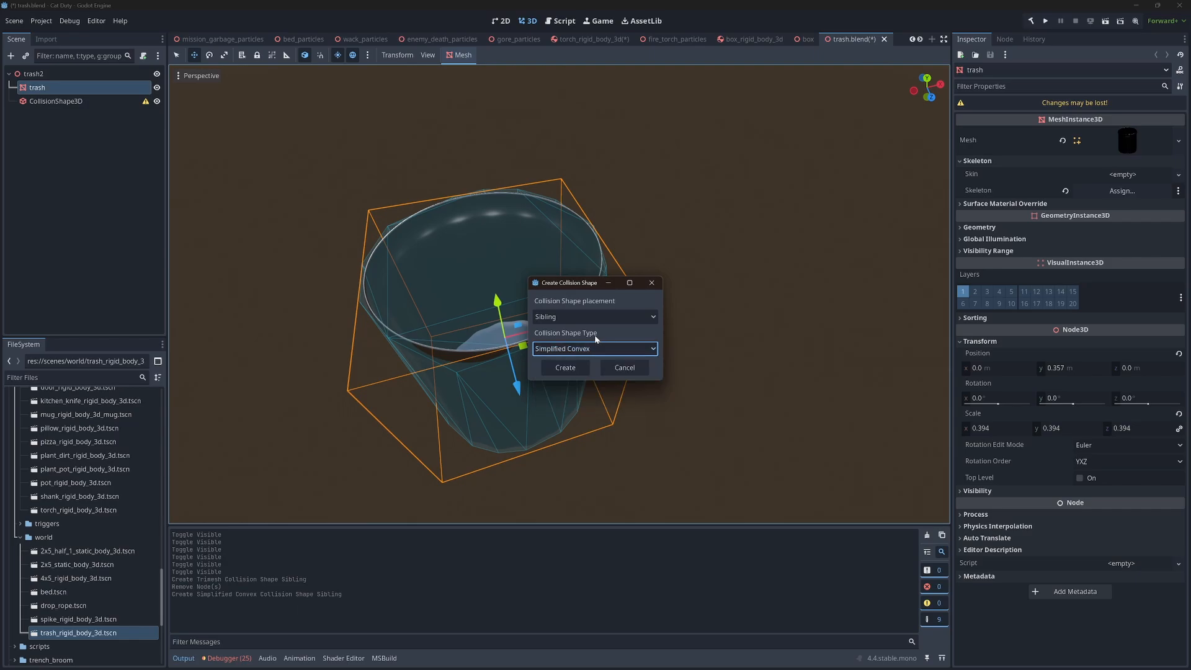
{"action": "left_click", "coordinate": [652, 283]}
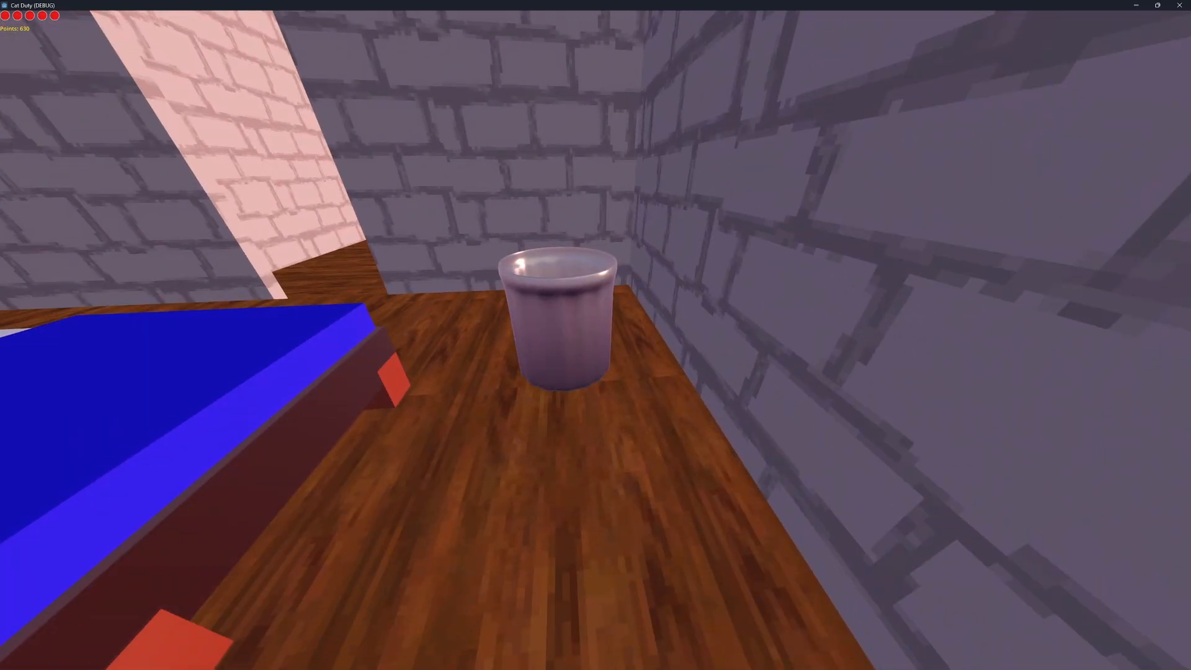
In the running game, pick up a donut and bring it to the trash can
{"action": "key", "text": "s"}
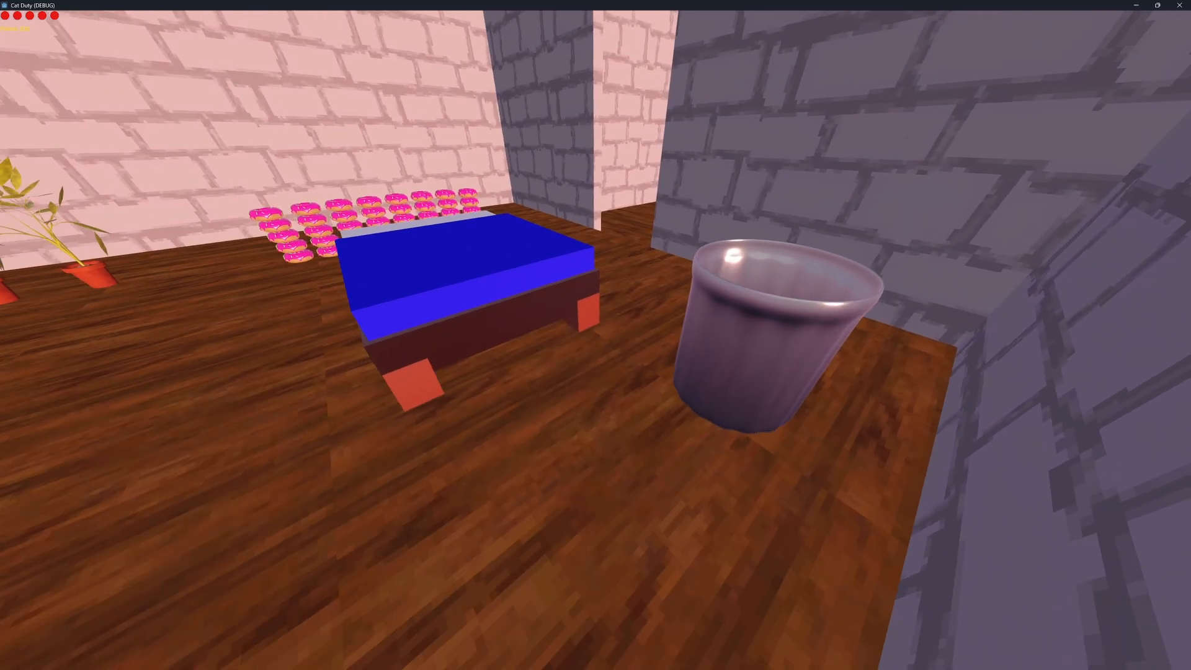
{"action": "key", "text": "a"}
{"action": "key", "text": "w"}
{"action": "key", "text": "e"}
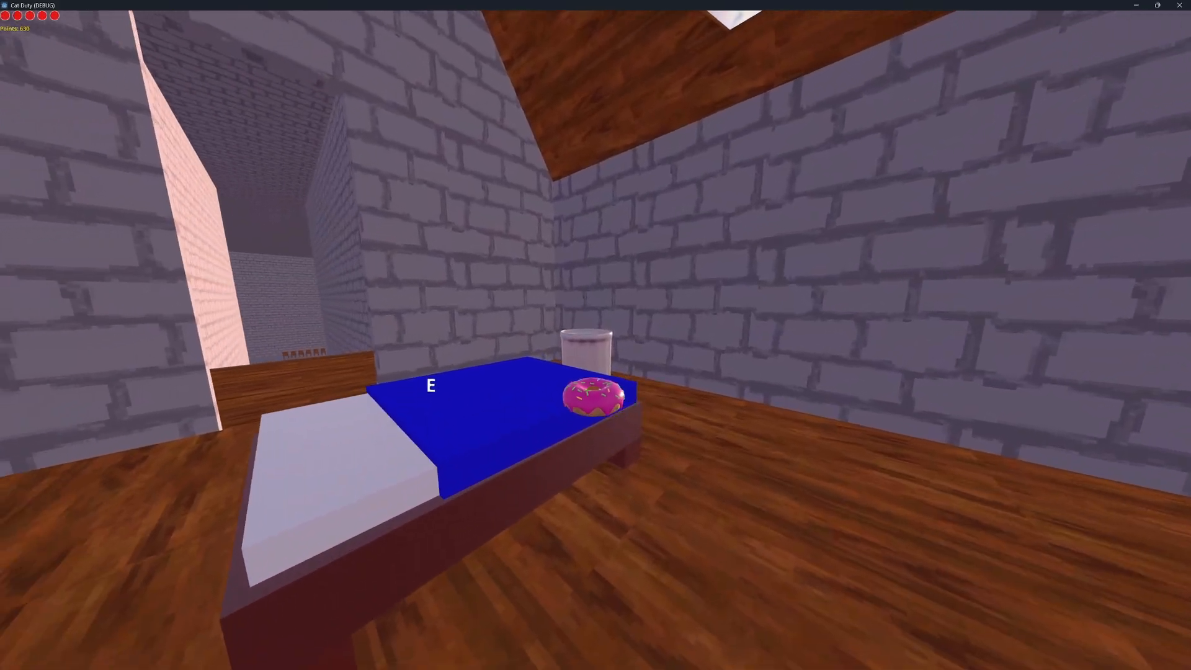
{"action": "key", "text": "s"}
{"action": "key", "text": "w"}
{"action": "key", "text": "d"}
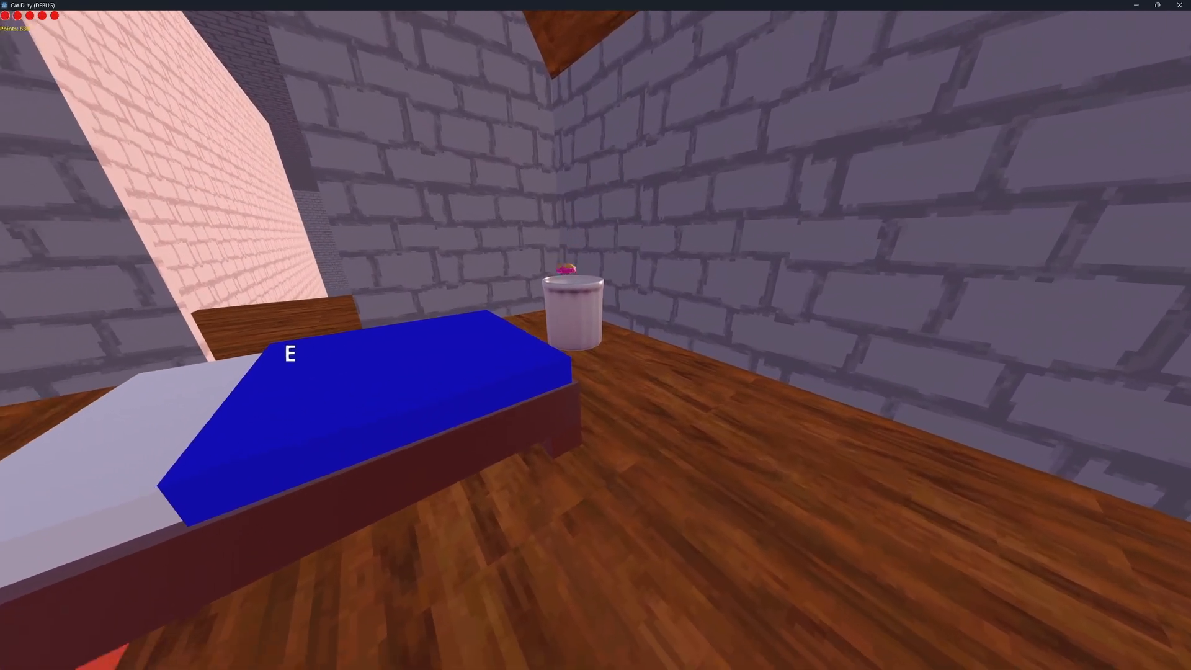
Test dropping the donut over the trash can's opening from different sides to check the collision shape
{"action": "key", "text": "w"}
{"action": "key", "text": "a"}
{"action": "key", "text": "e"}
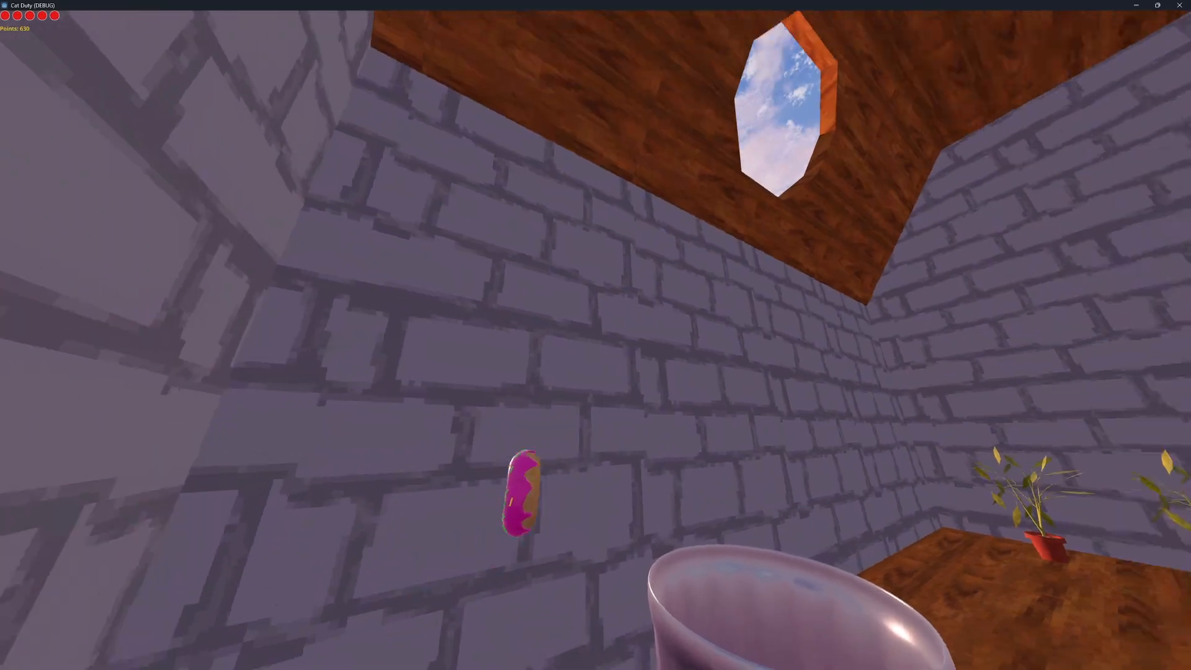
{"action": "key", "text": "s"}
{"action": "key", "text": "s"}
{"action": "key", "text": "w"}
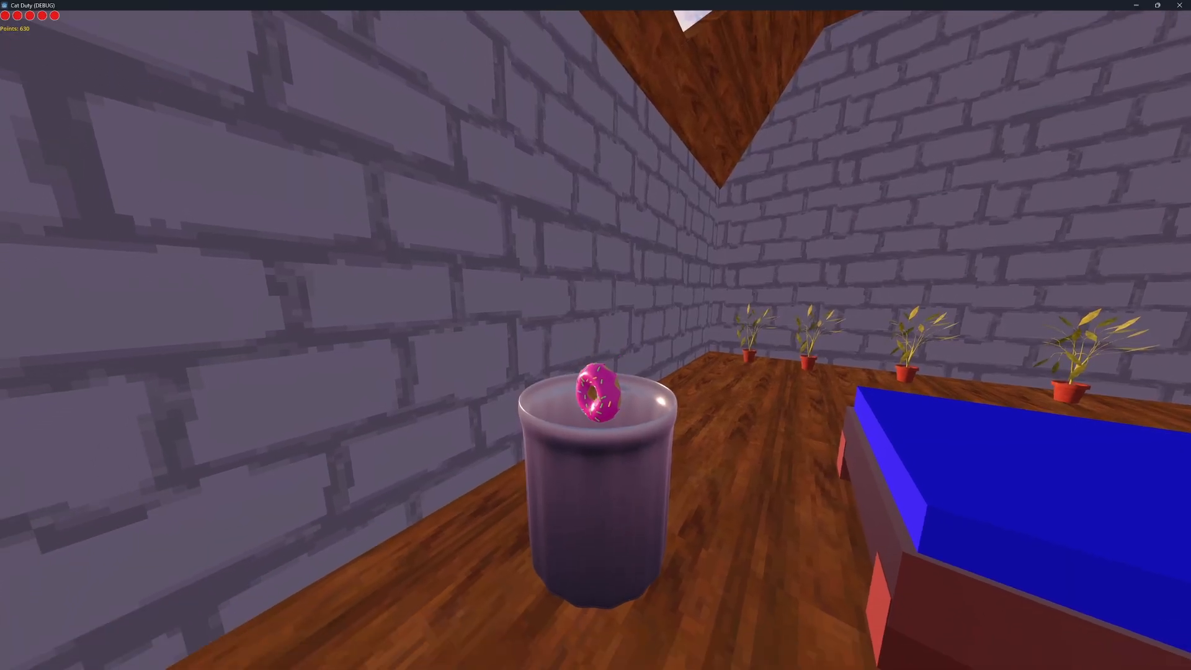
{"action": "key", "text": "e"}
{"action": "key", "text": "w"}
{"action": "key", "text": "d"}
{"action": "key", "text": "e"}
{"action": "key", "text": "s"}
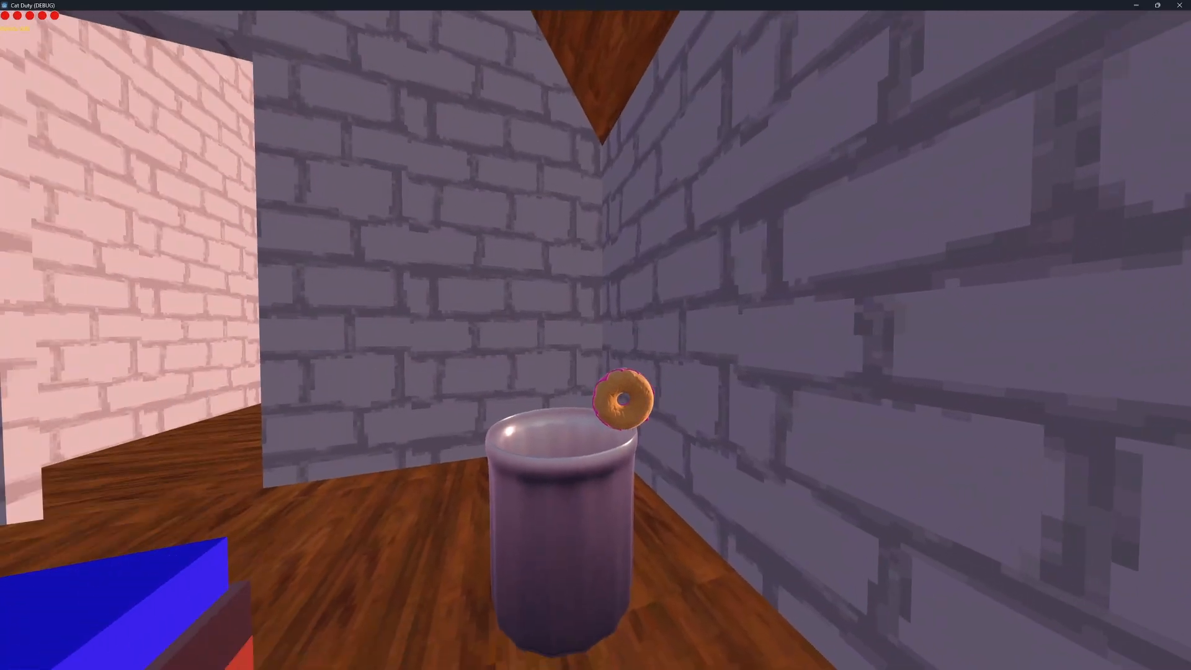
{"action": "key", "text": "w"}
{"action": "key", "text": "s"}
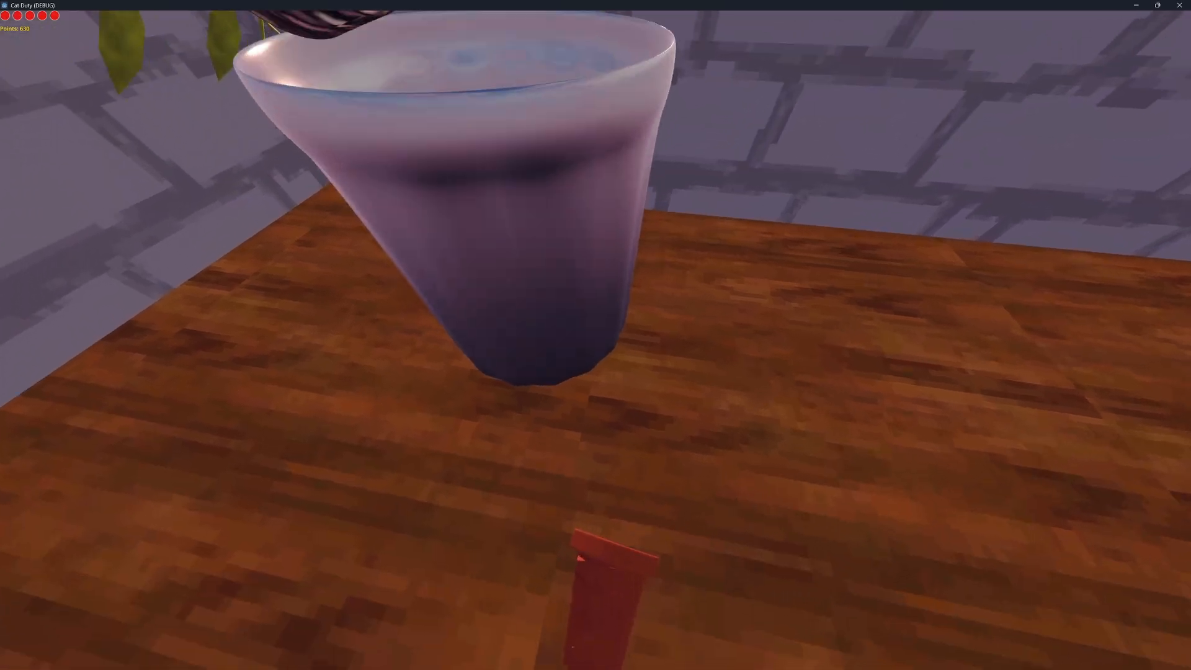
Inspect the inside of the trash can from above and the objects around it, and leave the running game
{"action": "key", "text": "w"}
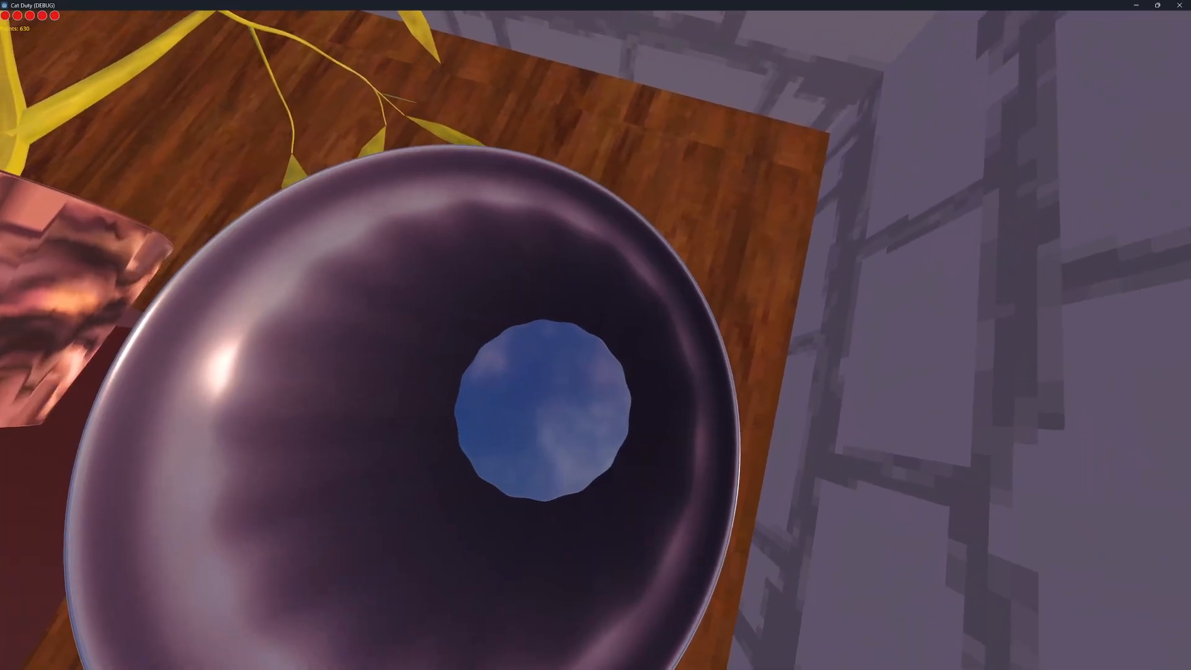
{"action": "key", "text": "s"}
{"action": "key", "text": "space"}
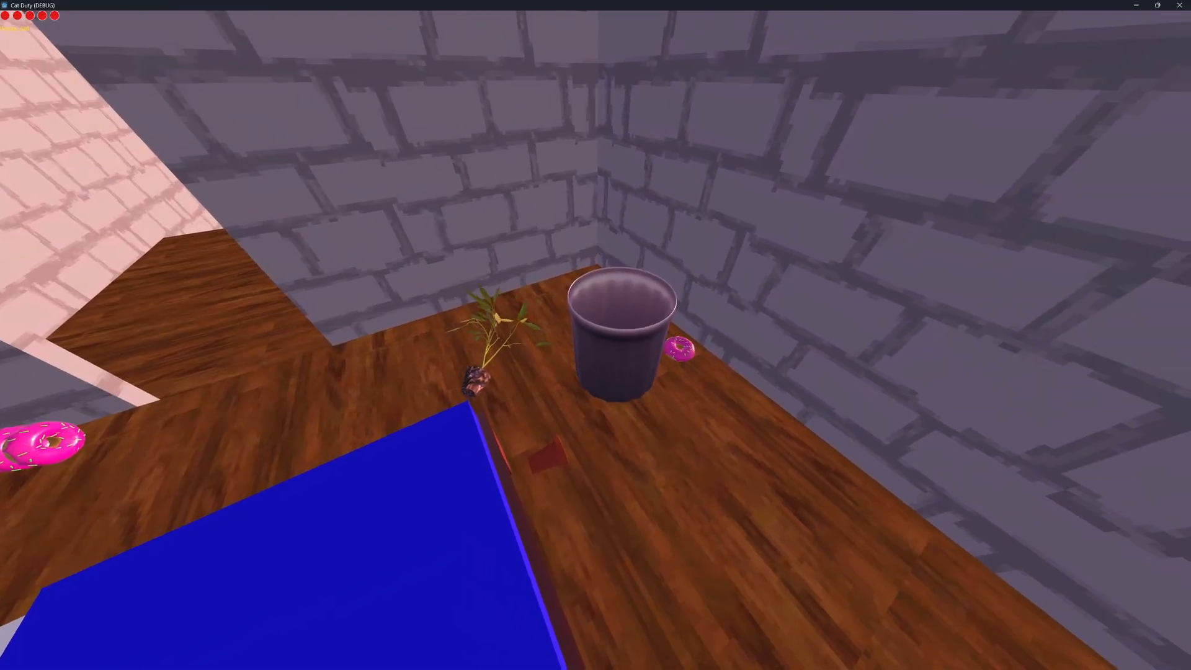
{"action": "key", "text": "Escape"}
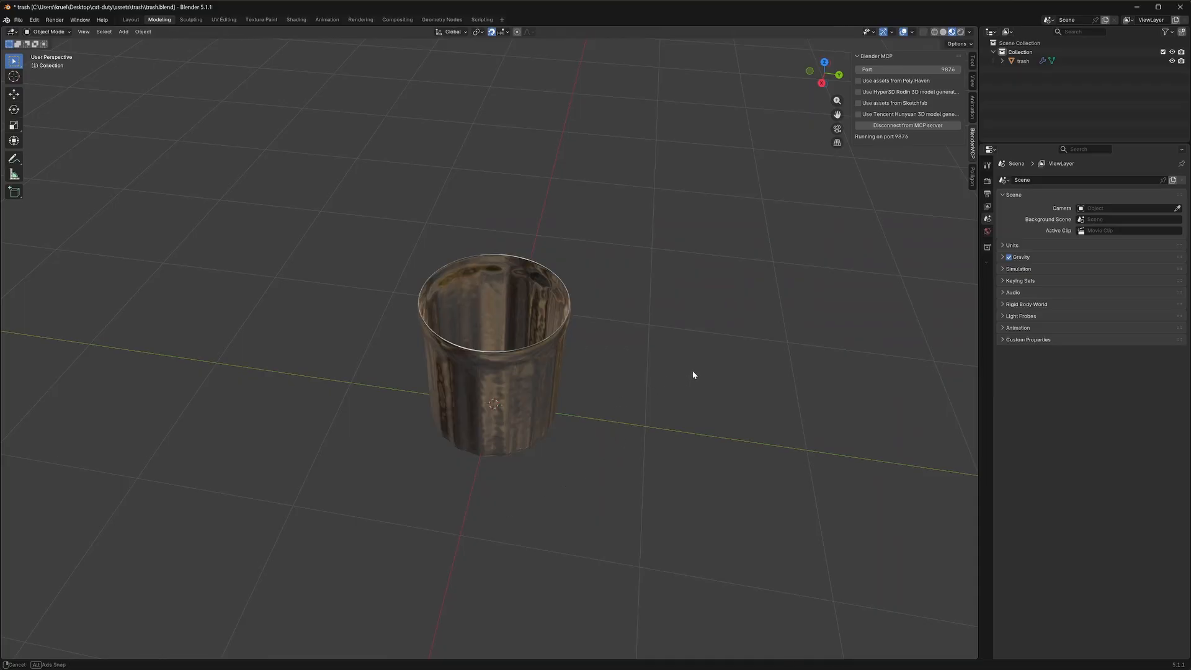
Switch to Blender and disable the viewport display of the Solidify and Subdivision modifiers on the trash object
{"action": "middle_click_drag", "start_coordinate": [694, 372], "coordinate": [589, 359]}
{"action": "scroll", "coordinate": [589, 359], "scroll_direction": "up", "scroll_amount": 2}
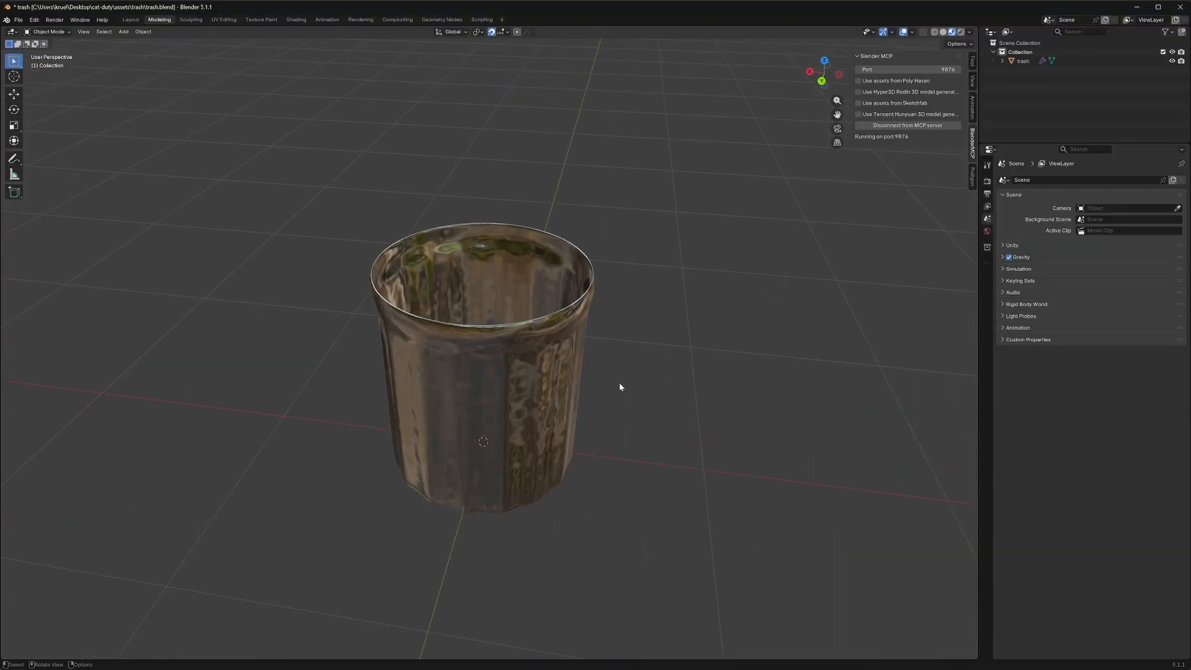
{"action": "scroll", "coordinate": [619, 386], "scroll_direction": "down", "scroll_amount": 3}
{"action": "middle_click_drag", "start_coordinate": [619, 387], "coordinate": [669, 346]}
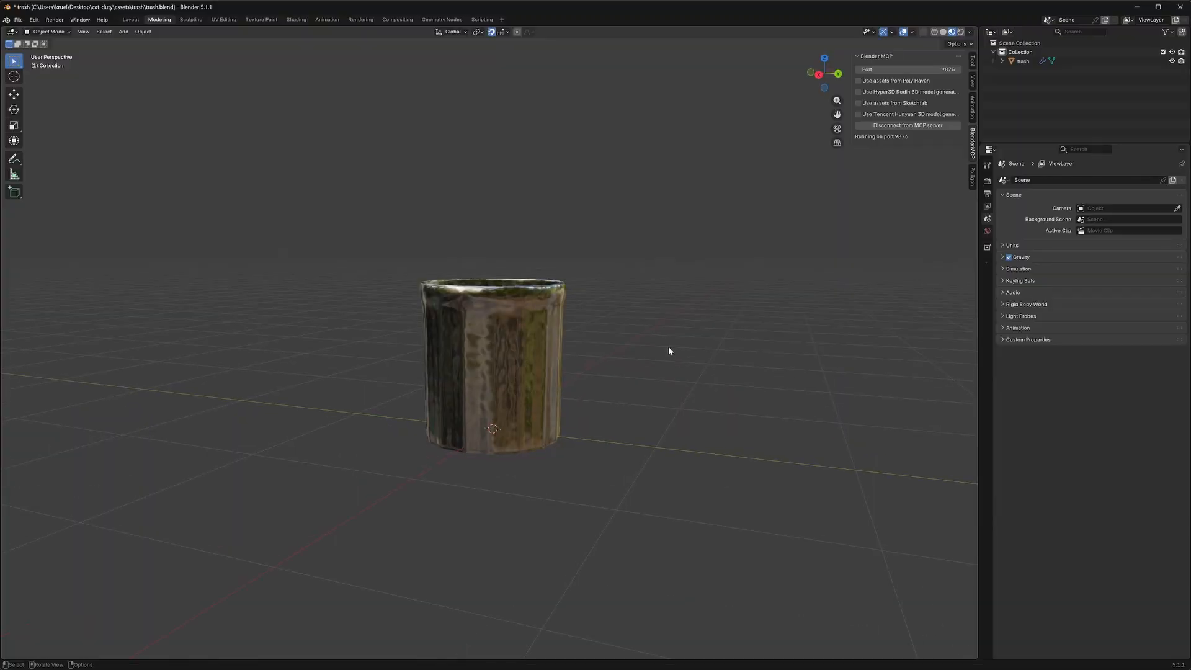
{"action": "scroll", "coordinate": [567, 352], "scroll_direction": "up", "scroll_amount": 2}
{"action": "middle_click_drag", "start_coordinate": [594, 333], "coordinate": [701, 326]}
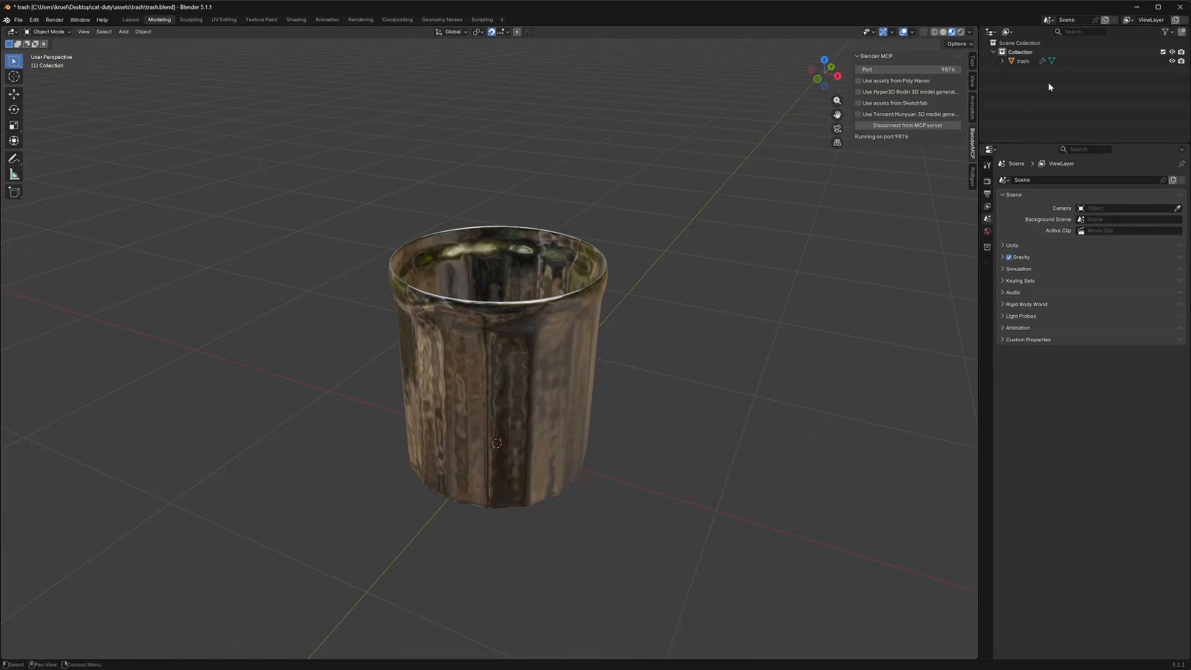
{"action": "left_click", "coordinate": [1067, 63]}
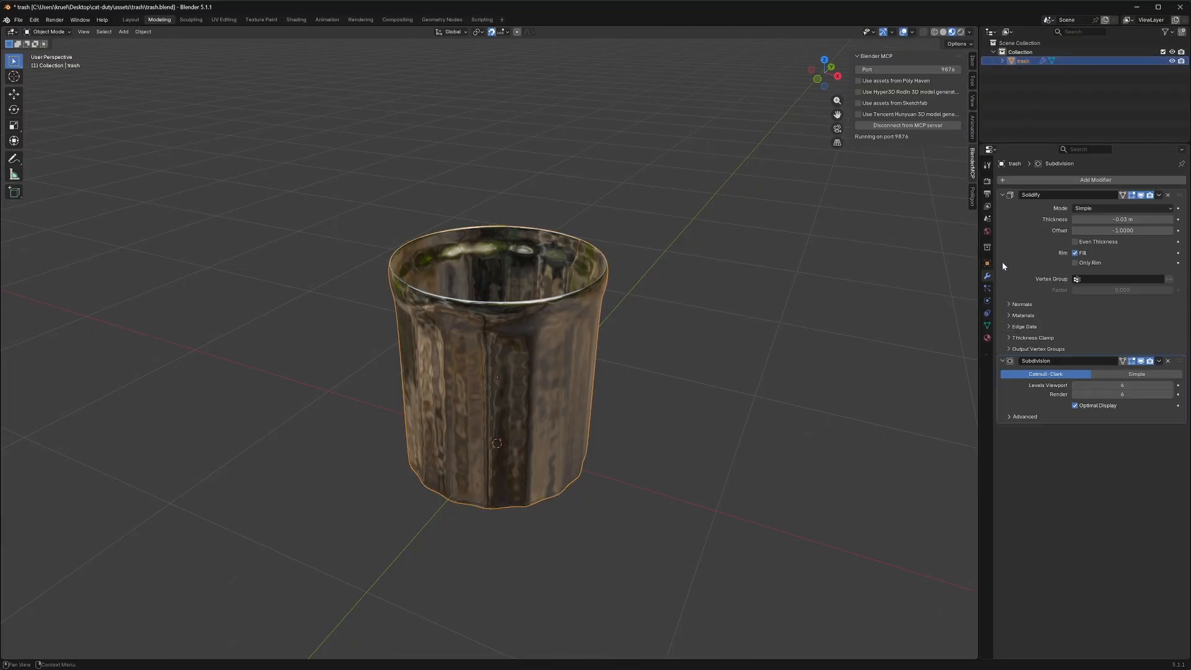
{"action": "left_click", "coordinate": [1140, 195]}
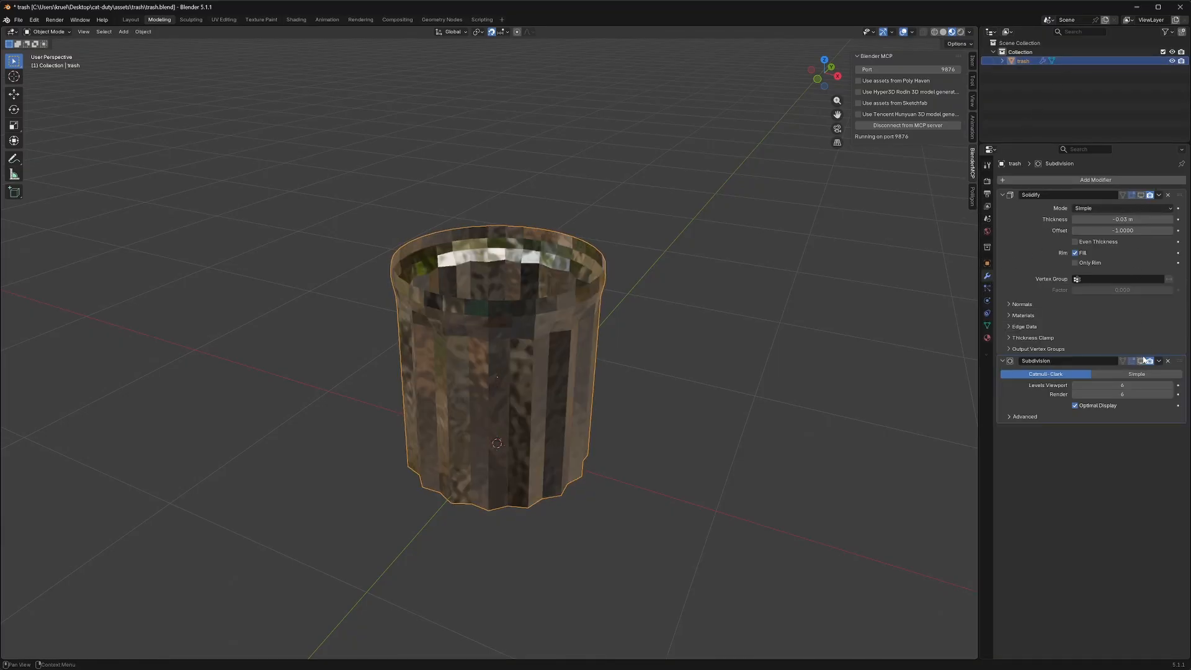
Add a cylinder mesh with 6 vertices, a 0.5 m radius and a 1.24 m depth around the trash can
{"action": "middle_click_drag", "start_coordinate": [794, 320], "coordinate": [605, 326]}
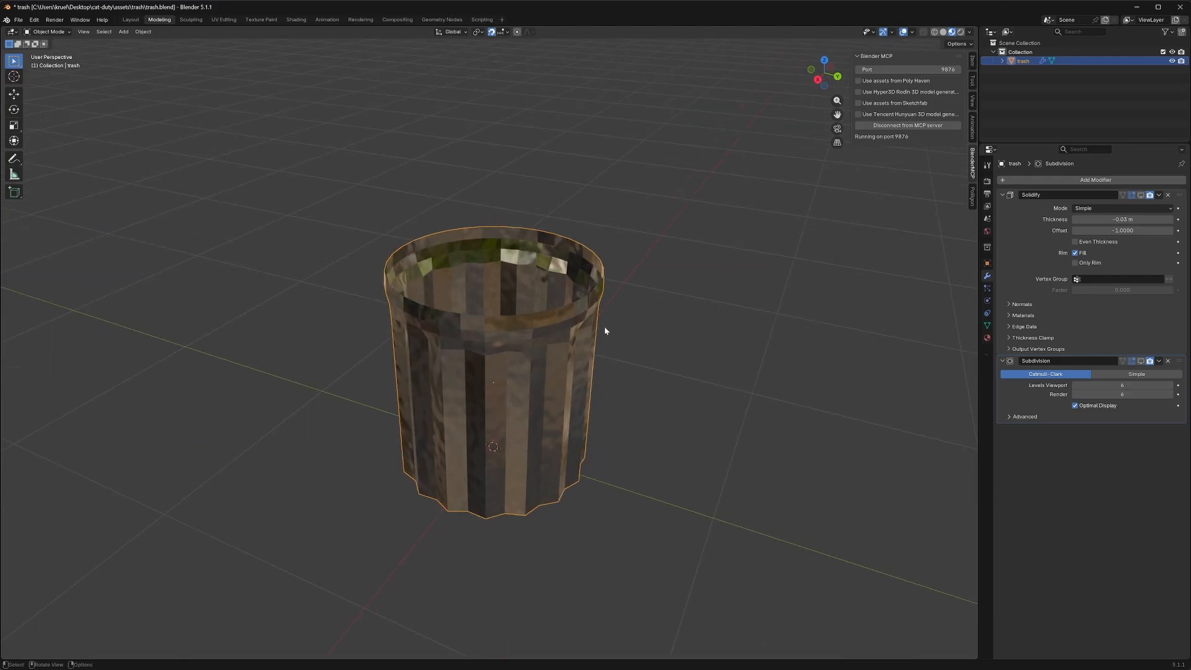
{"action": "scroll", "coordinate": [494, 262], "scroll_direction": "up", "scroll_amount": 3}
{"action": "middle_click_drag", "start_coordinate": [494, 262], "coordinate": [466, 226]}
{"action": "scroll", "coordinate": [466, 226], "scroll_direction": "down", "scroll_amount": 1}
{"action": "scroll", "coordinate": [497, 260], "scroll_direction": "down", "scroll_amount": 2}
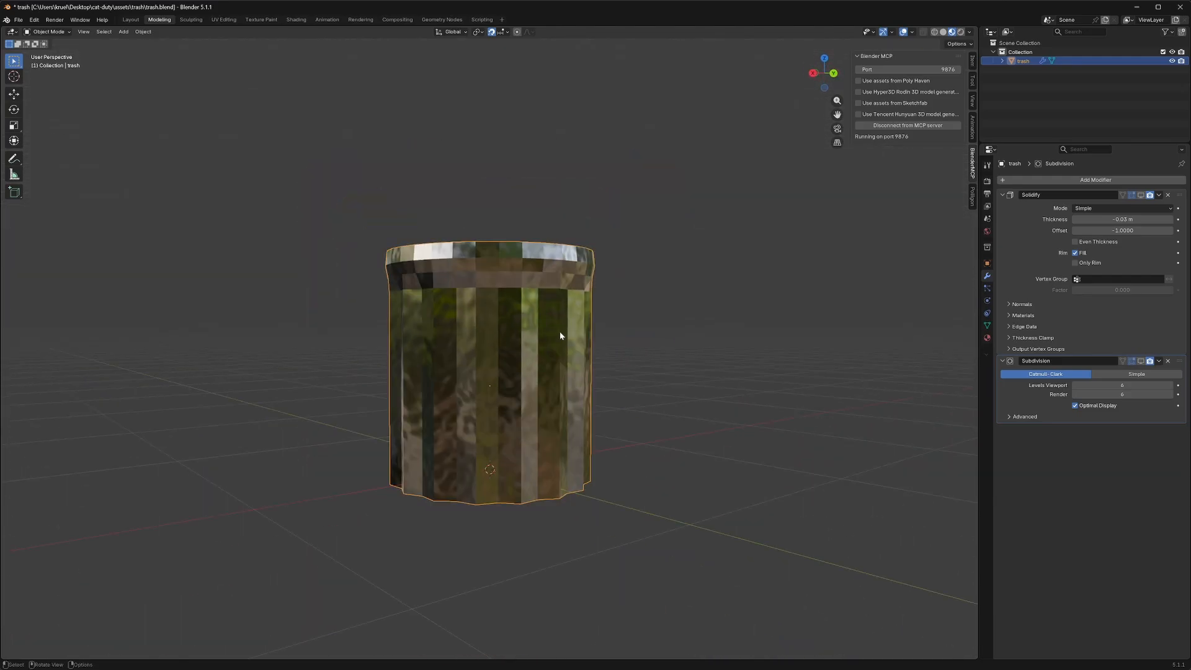
{"action": "middle_click_drag", "start_coordinate": [559, 331], "coordinate": [683, 366]}
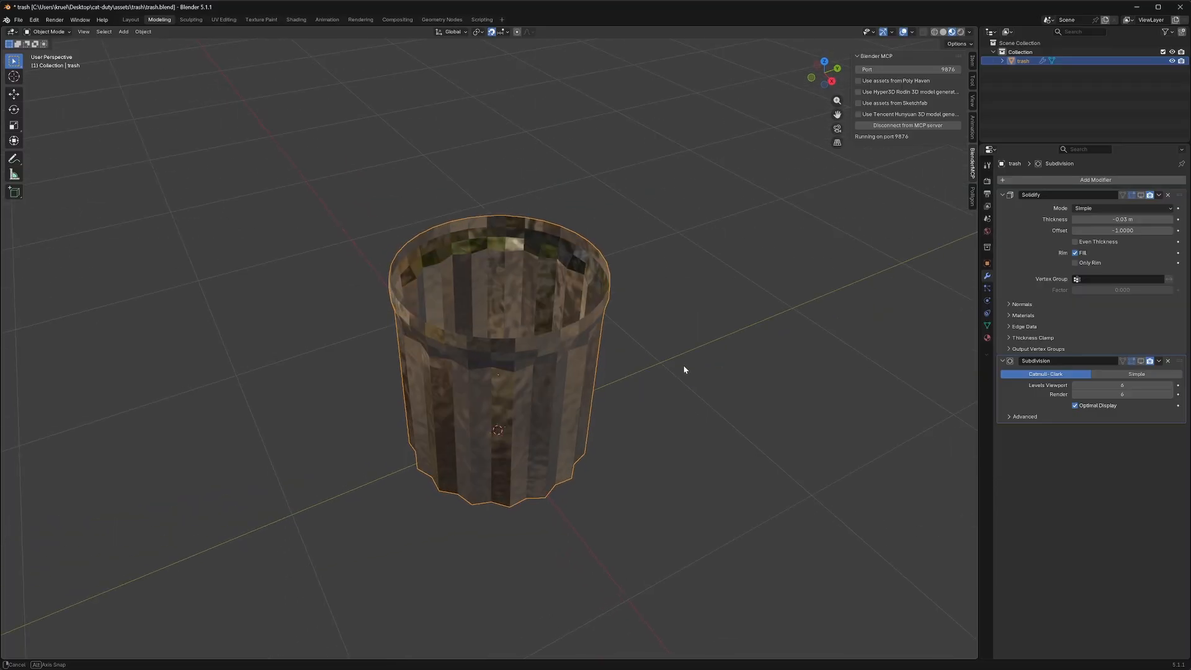
{"action": "left_click", "coordinate": [124, 32]}
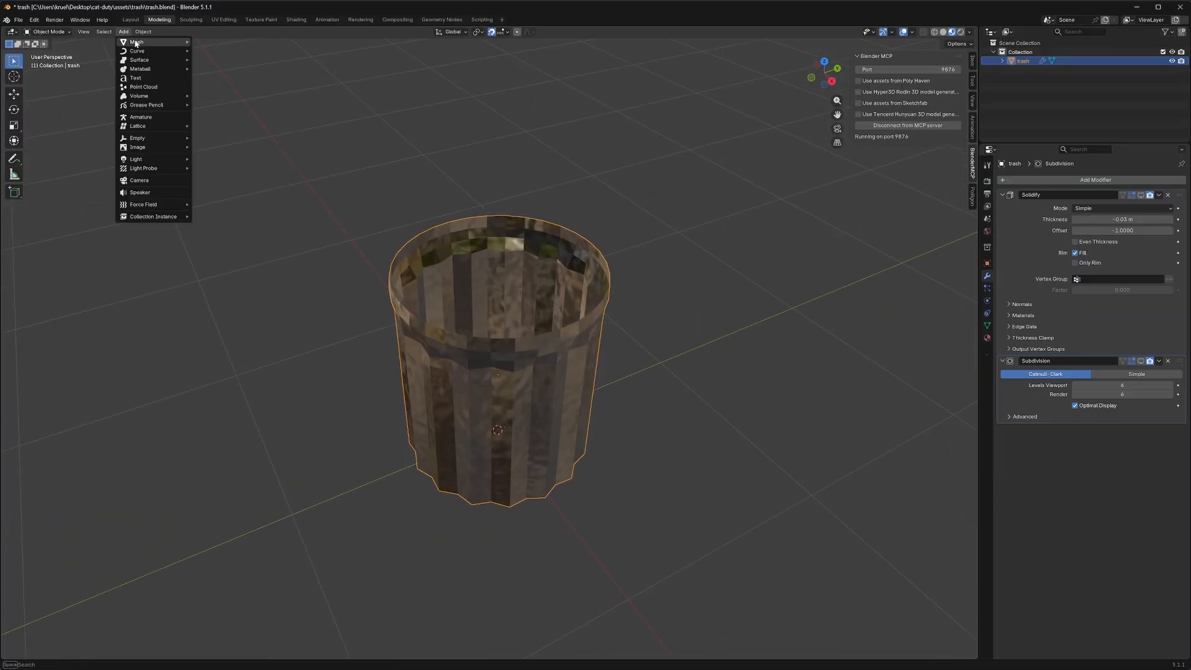
{"action": "mouse_move", "coordinate": [138, 43]}
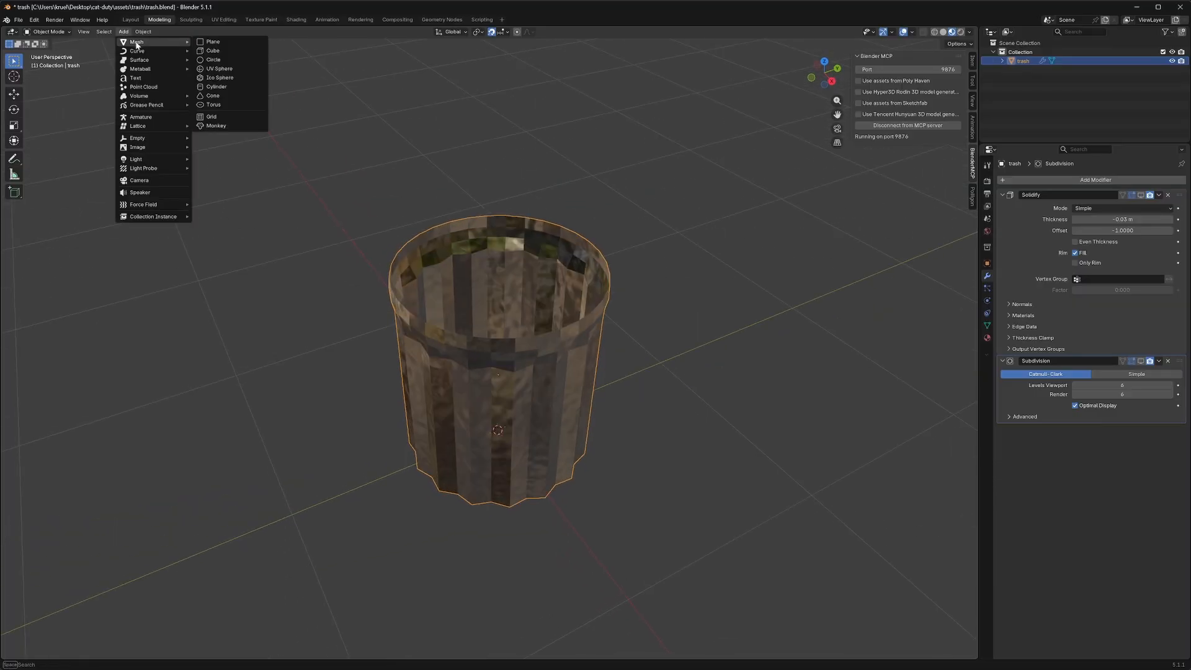
{"action": "left_click", "coordinate": [229, 87]}
{"action": "middle_click_drag", "start_coordinate": [630, 269], "coordinate": [637, 340]}
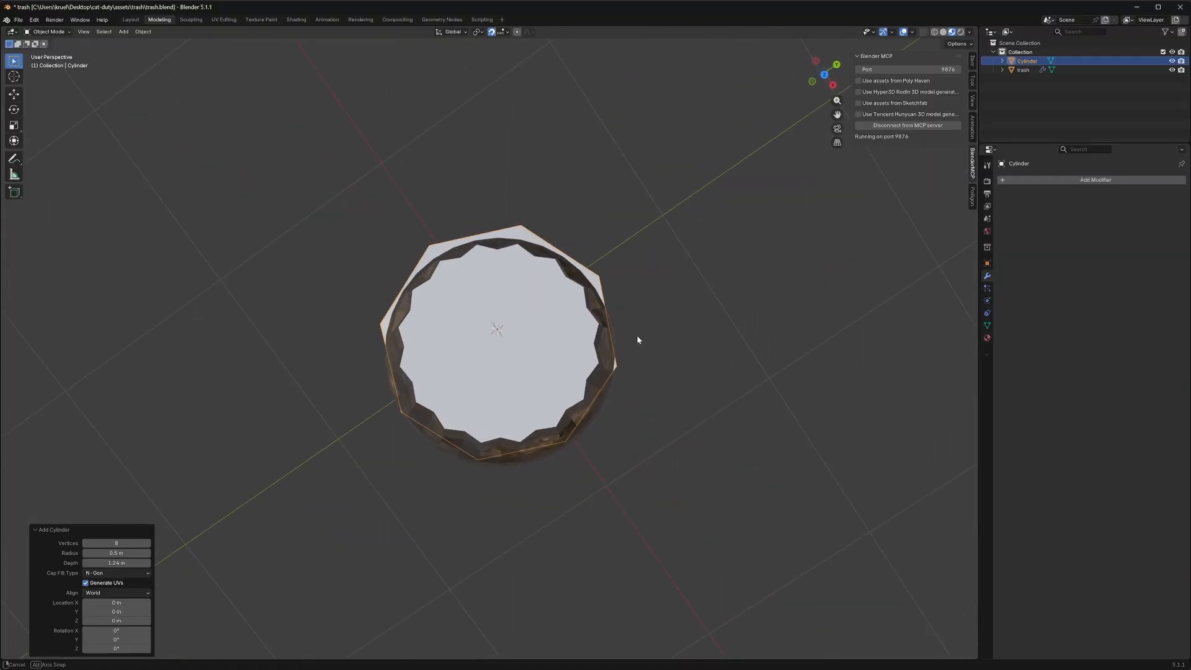
{"action": "left_click", "coordinate": [117, 544]}
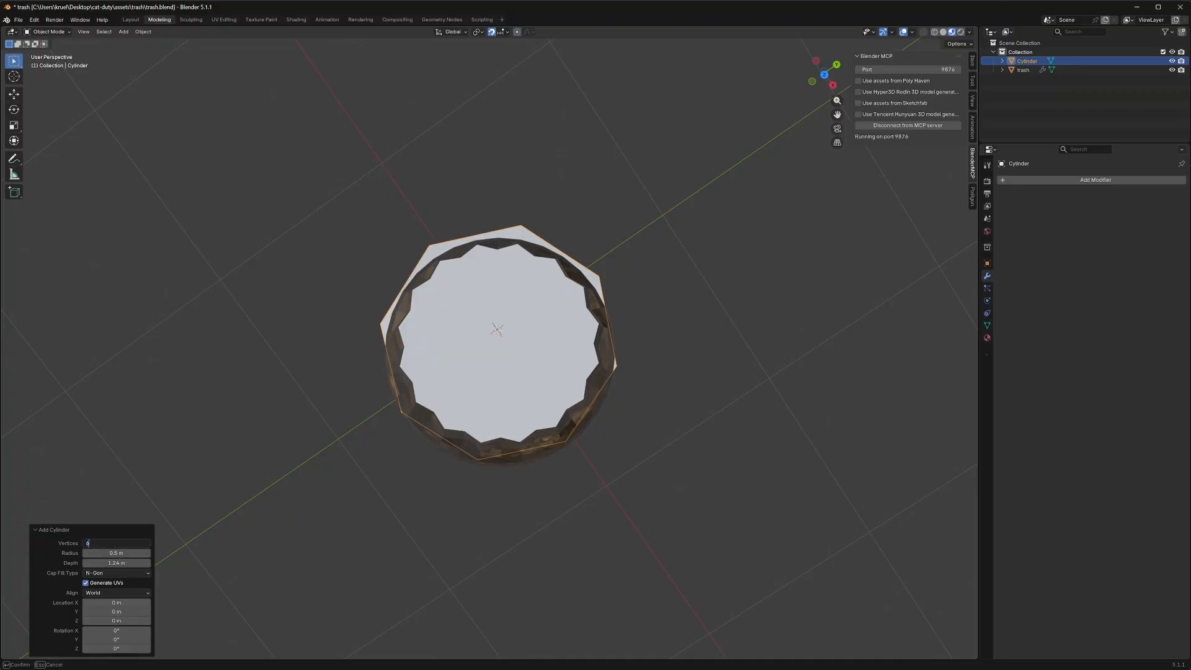
{"action": "type", "text": "6"}
{"action": "key", "text": "Return"}
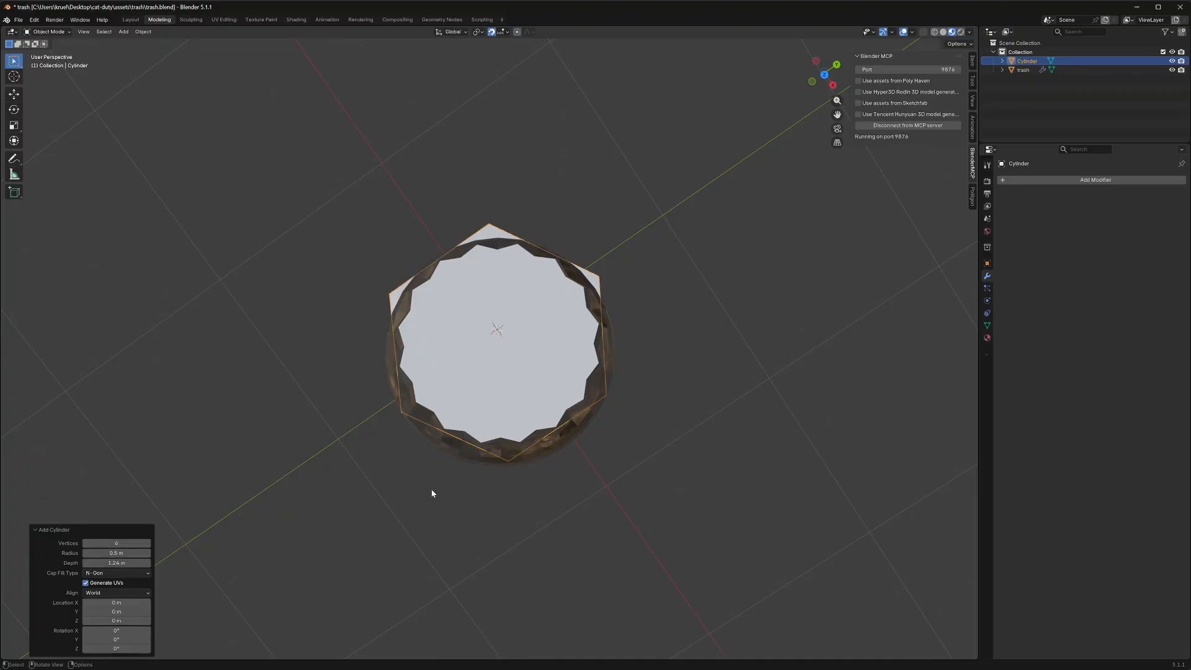
Raise the cylinder to about 0.63 m on Z and shape it into an open-topped, tapered shell around the trash can
{"action": "middle_click_drag", "start_coordinate": [432, 493], "coordinate": [431, 459]}
{"action": "left_click_drag", "start_coordinate": [116, 621], "coordinate": [149, 620]}
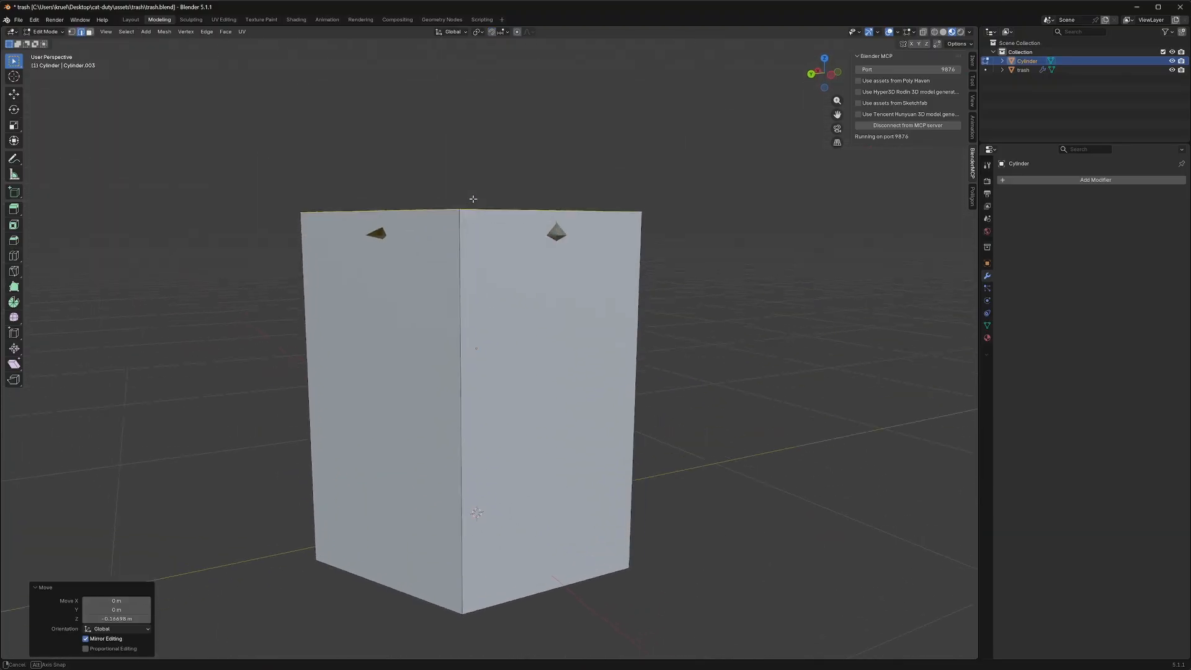
{"action": "middle_click_drag", "start_coordinate": [584, 205], "coordinate": [449, 234]}
{"action": "scroll", "coordinate": [463, 299], "scroll_direction": "up", "scroll_amount": 3}
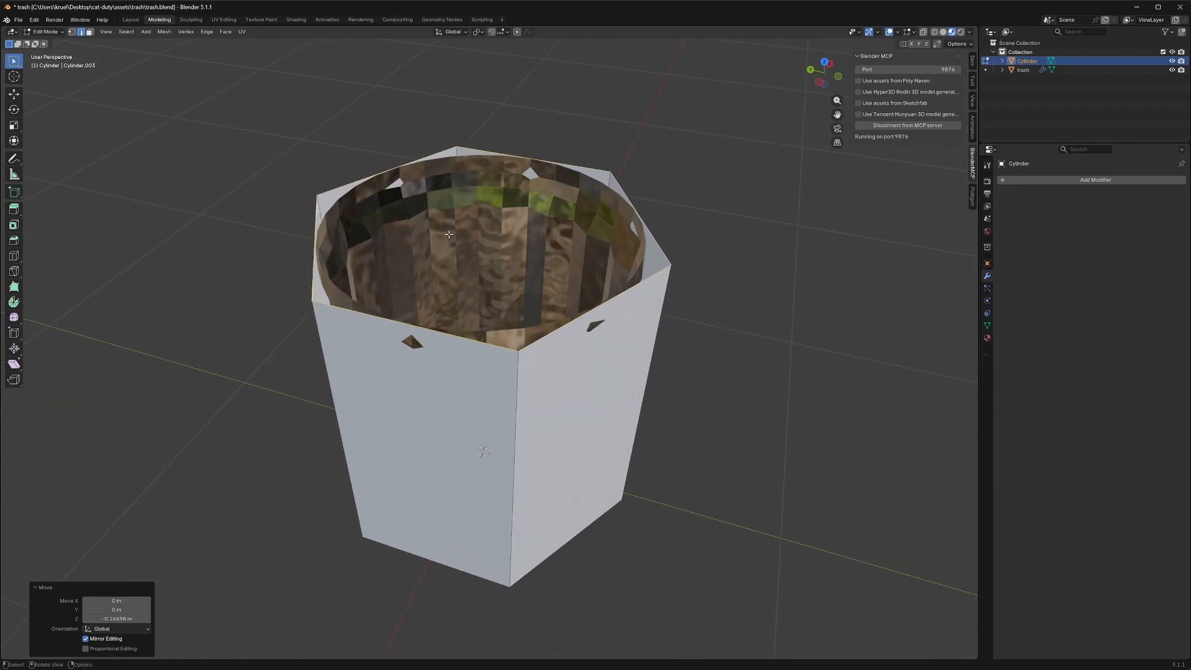
Rename the cylinder object as trash_collision-colonly
{"action": "right_click", "coordinate": [1019, 60]}
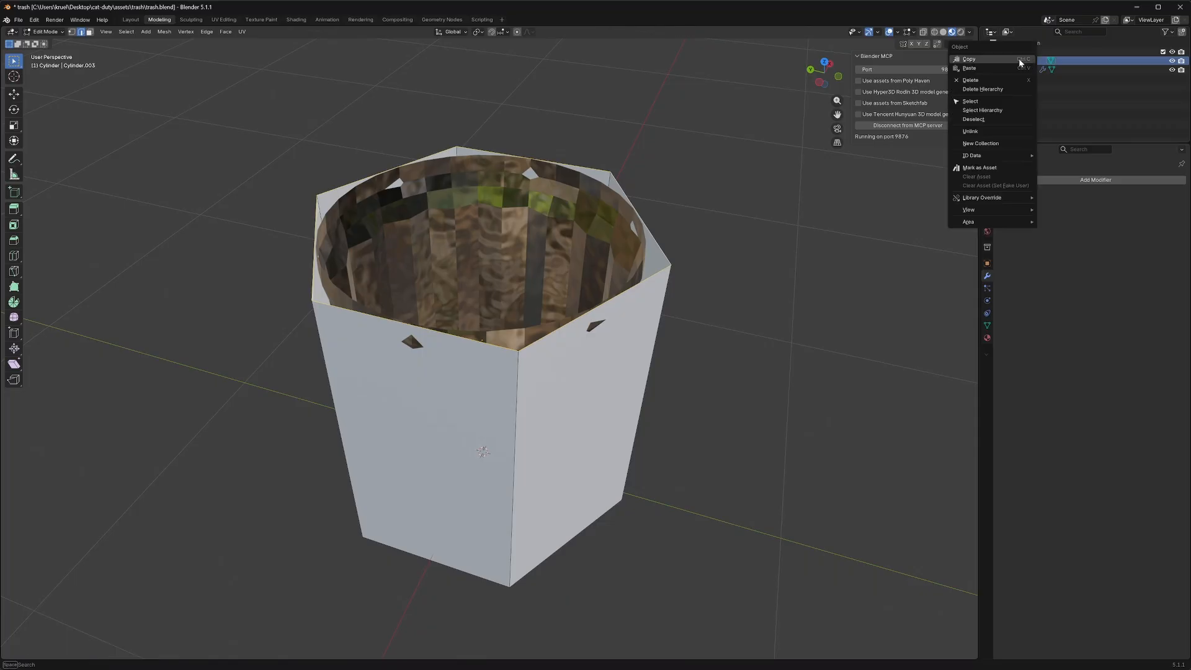
{"action": "double_click", "coordinate": [1028, 60]}
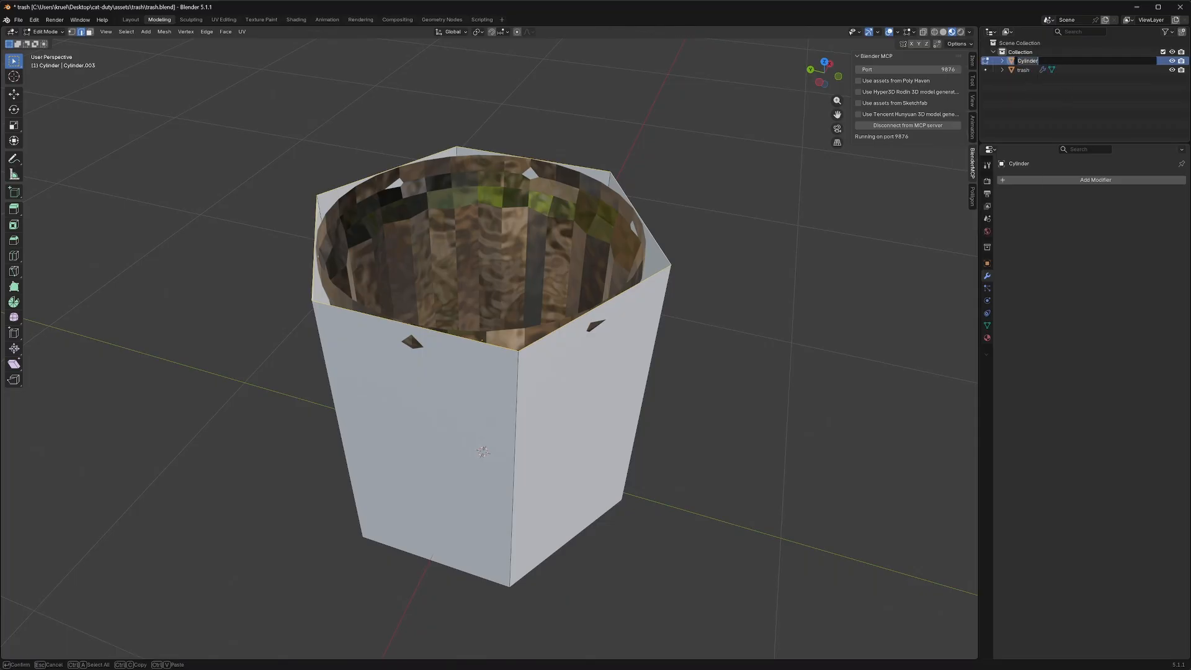
{"action": "type", "text": "trash_collision"}
{"action": "type", "text": "colonly"}
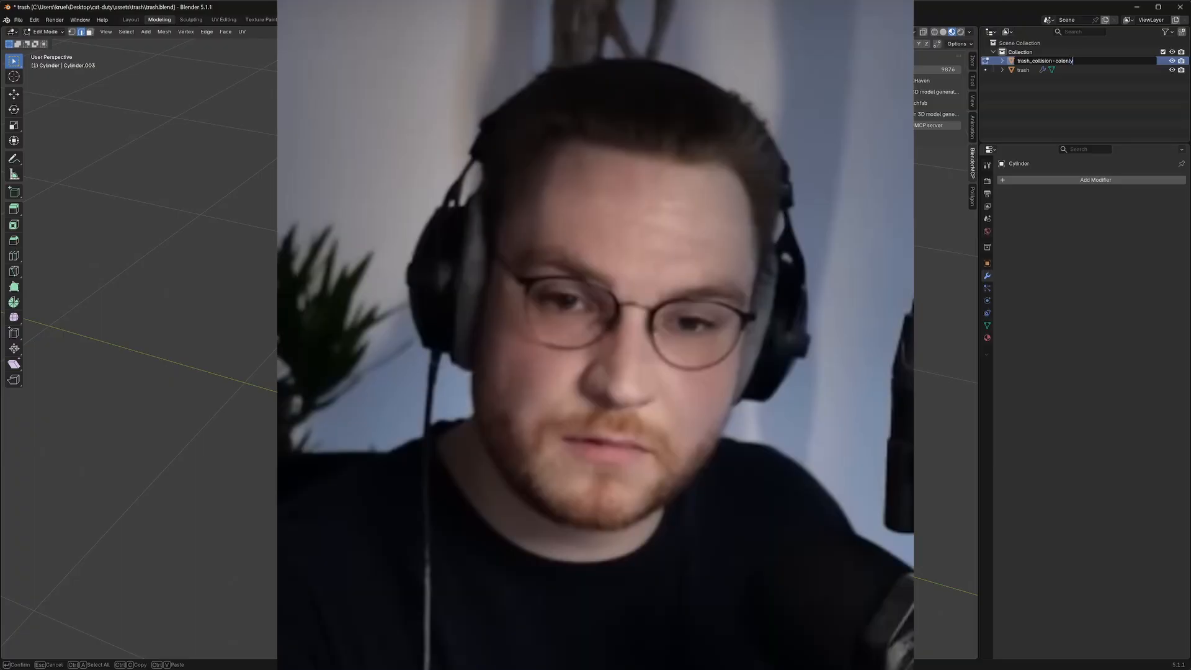
{"action": "key", "text": "ctrl+Left"}
{"action": "key", "text": "ctrl+Left"}
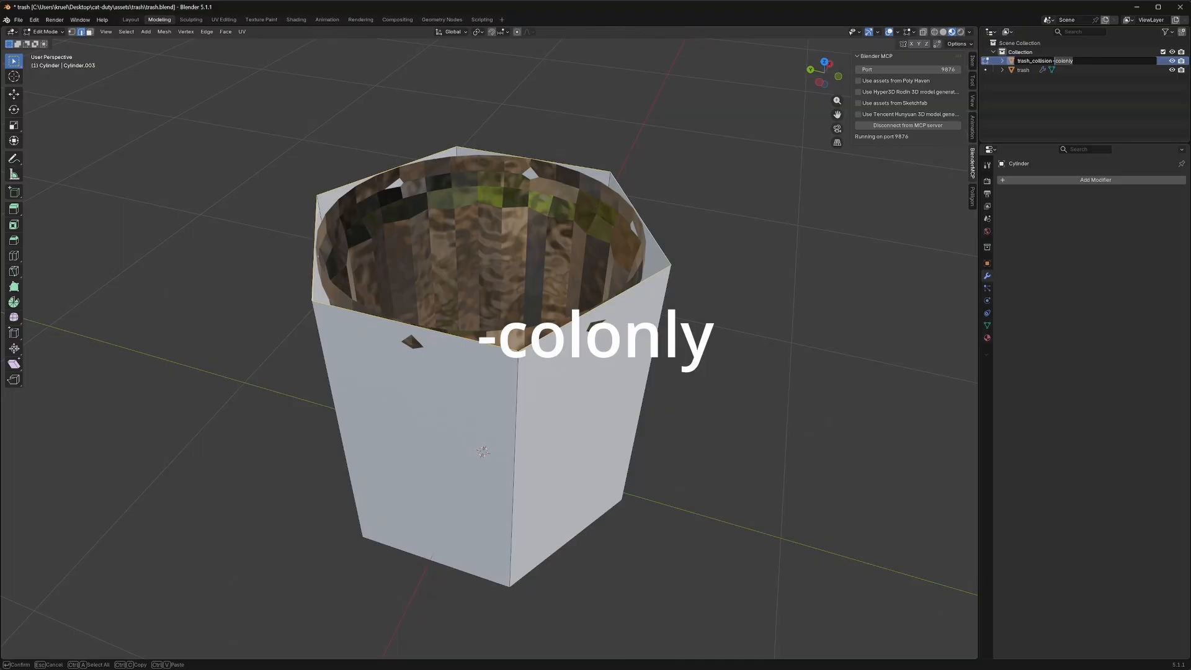
{"action": "key", "text": "Return"}
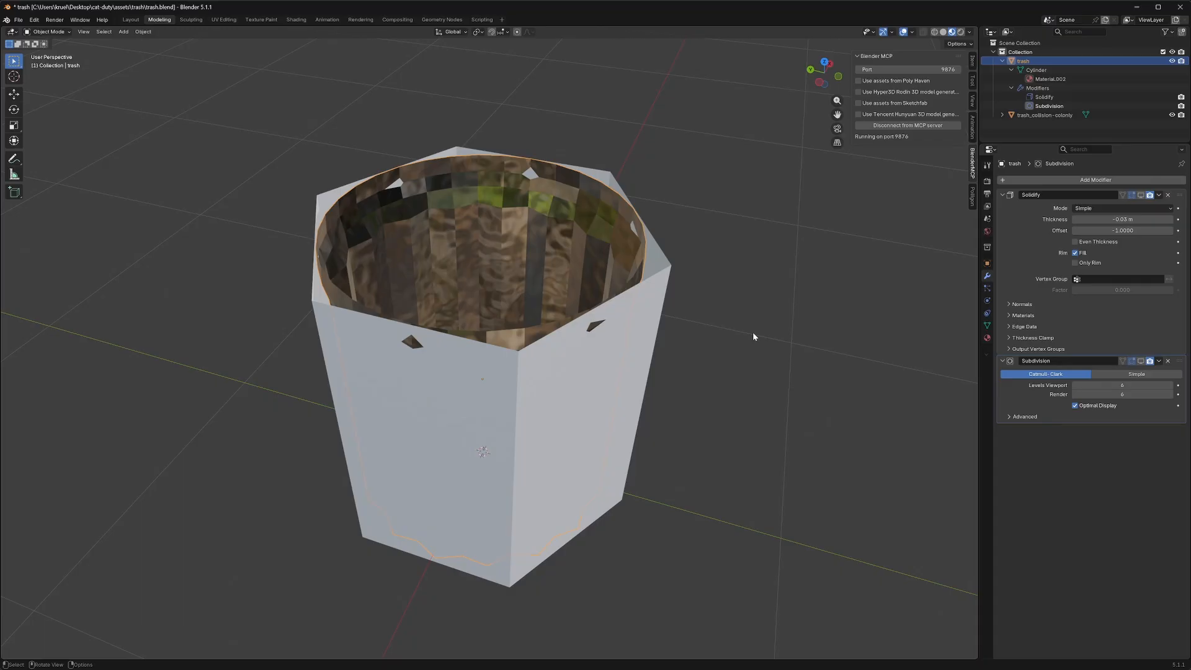
Re-enable the viewport display of the Solidify and Subdivision modifiers on the trash object
{"action": "left_click", "coordinate": [1140, 195]}
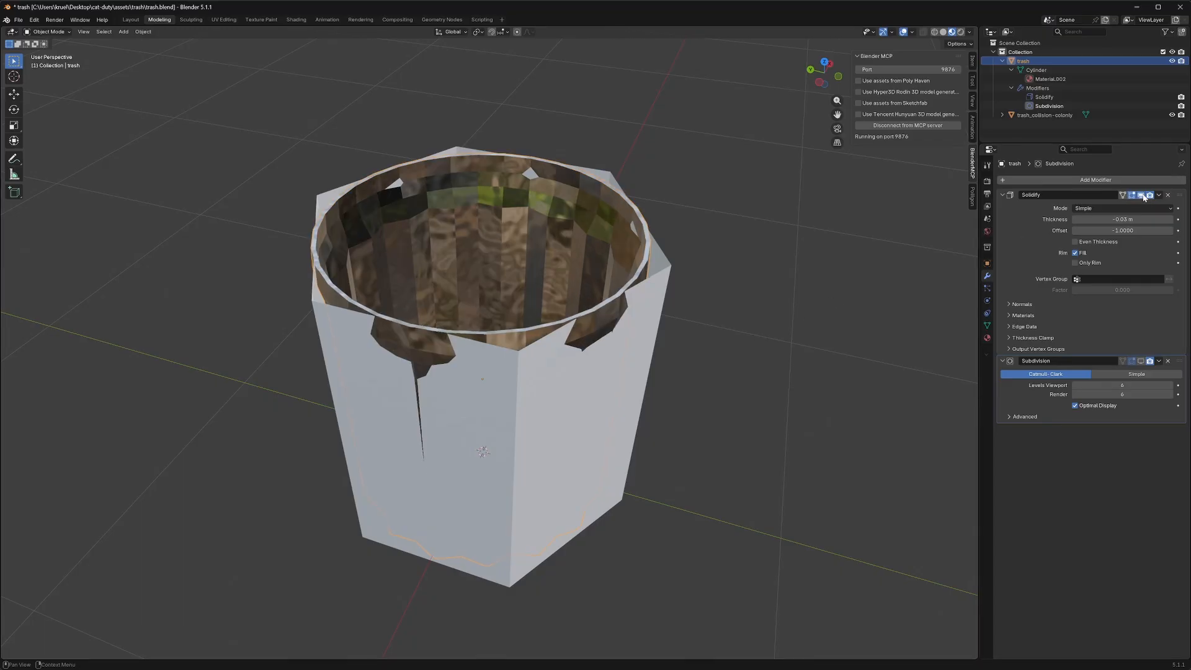
{"action": "left_click", "coordinate": [1141, 361]}
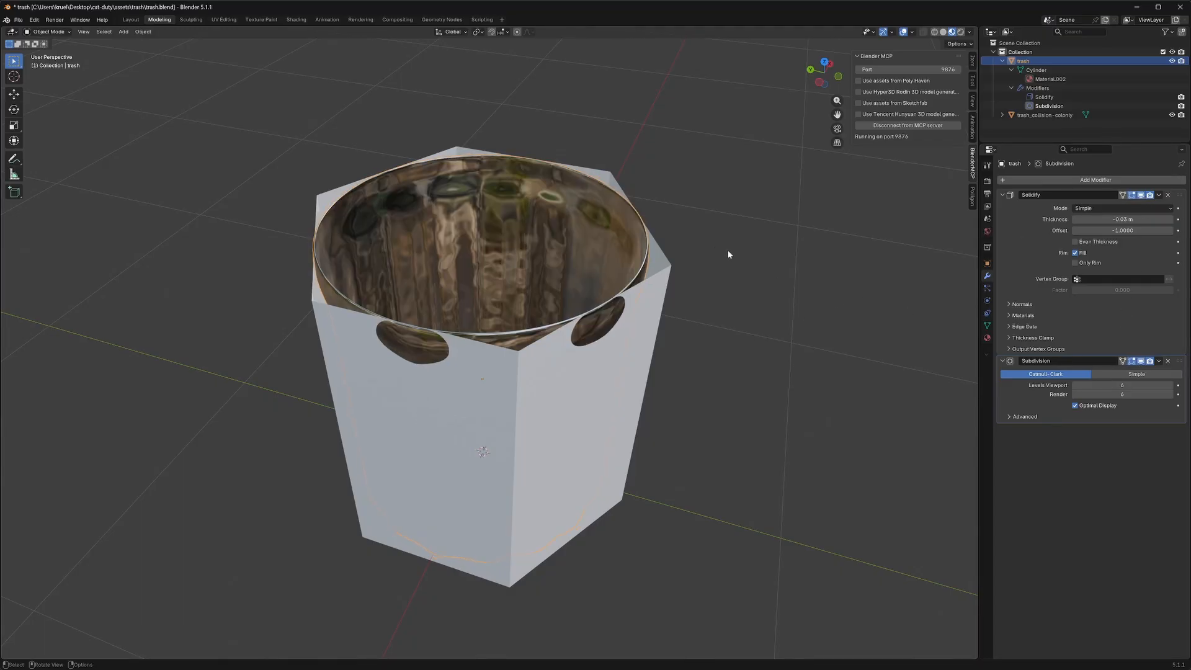
{"action": "middle_click_drag", "start_coordinate": [726, 255], "coordinate": [638, 255]}
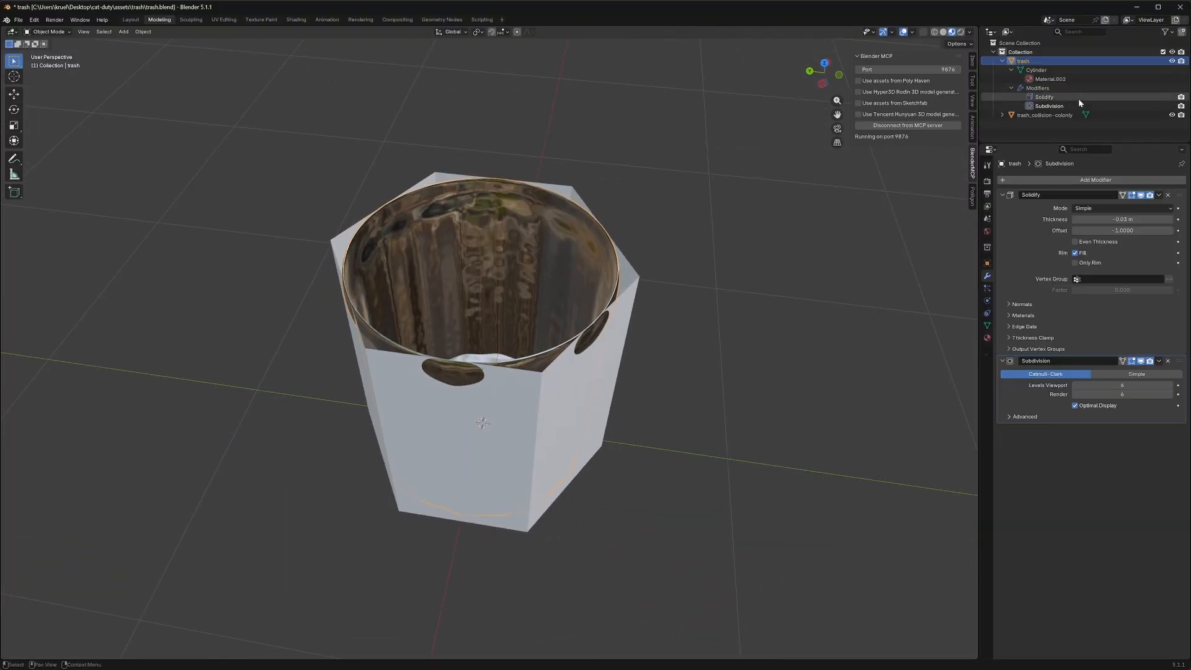
Select the trash_collision-colonly object, expand its hierarchy entry and check how the shell surrounds the trash can
{"action": "left_click", "coordinate": [1002, 115]}
{"action": "left_click", "coordinate": [1043, 115]}
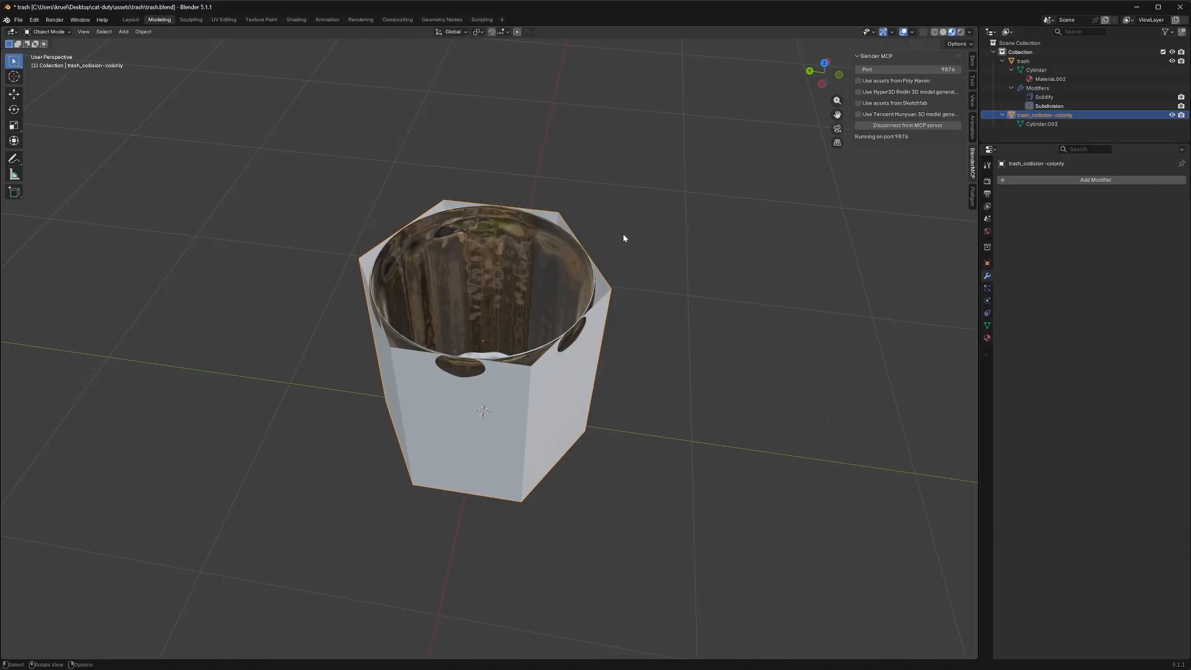
{"action": "middle_click_drag", "start_coordinate": [624, 239], "coordinate": [747, 249]}
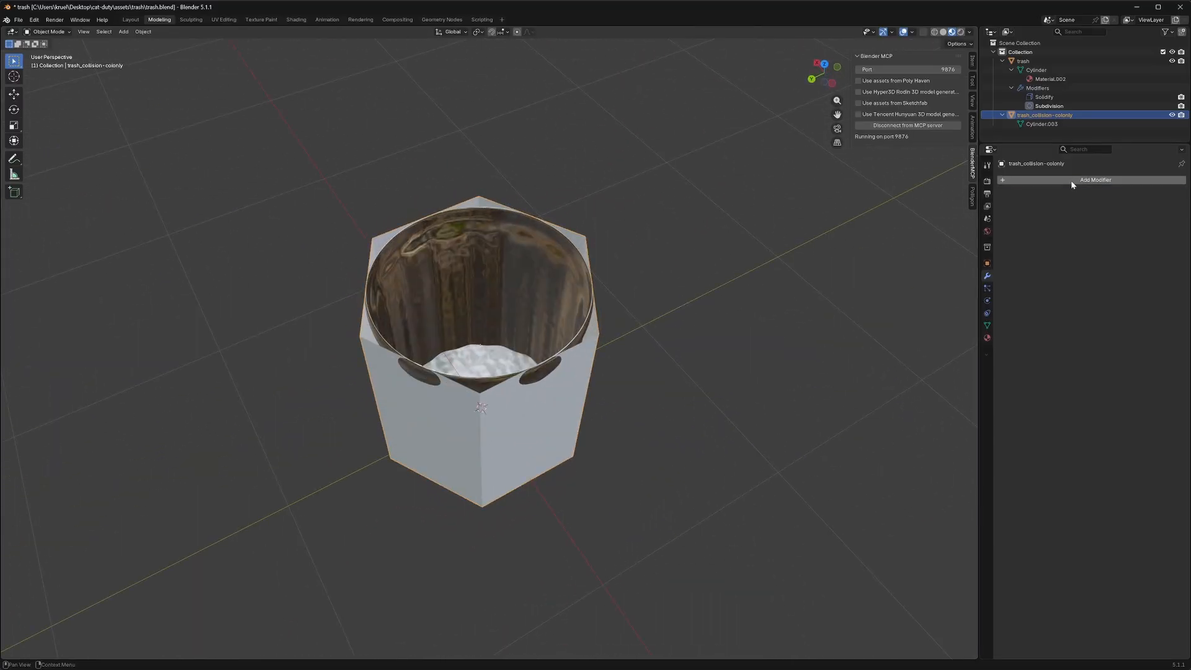
Add a Solidify modifier to the trash_collision-colonly object
{"action": "left_click", "coordinate": [1071, 180]}
{"action": "left_click", "coordinate": [1071, 180]}
{"action": "type", "text": "s"}
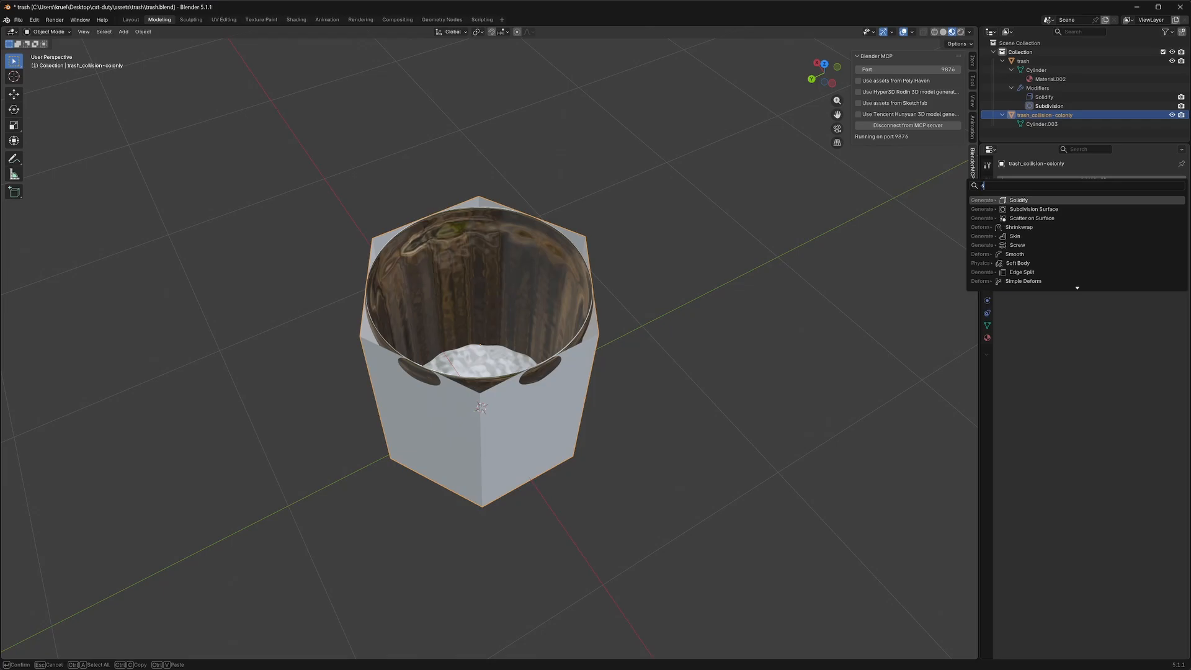
{"action": "left_click", "coordinate": [1037, 200]}
{"action": "mouse_move", "coordinate": [710, 250]}
{"action": "middle_mouse_down"}
{"action": "mouse_move", "coordinate": [715, 270]}
{"action": "mouse_move", "coordinate": [708, 263]}
{"action": "middle_mouse_up"}
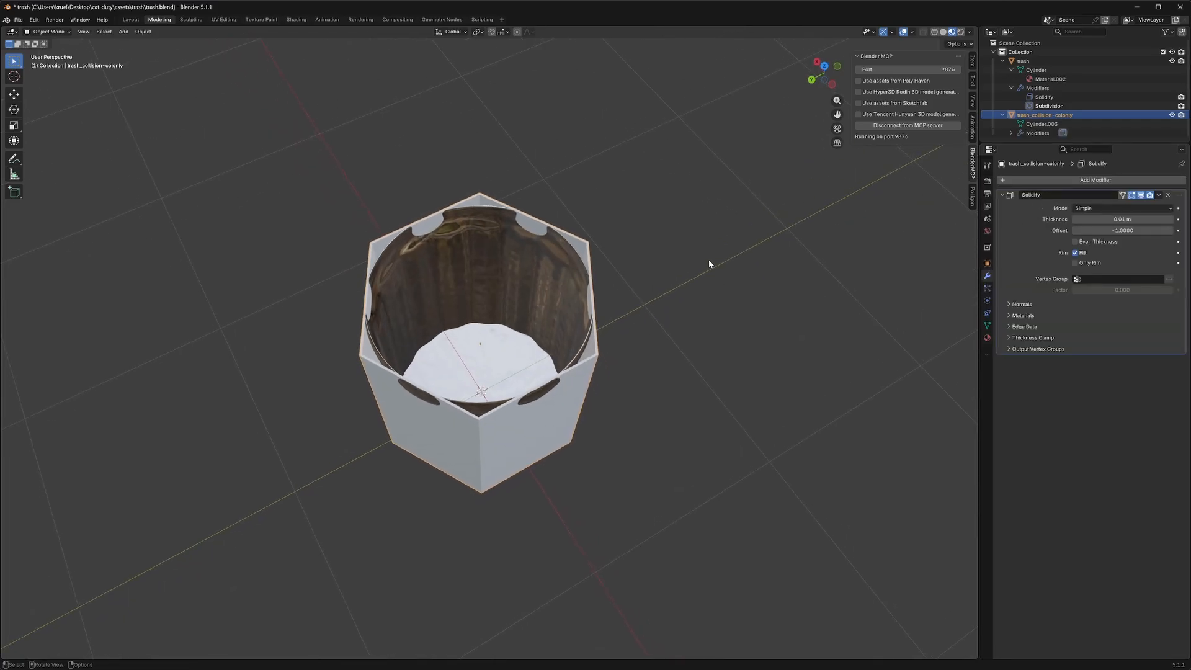
Set the Solidify thickness of the collision shell to 0.05 m and check the rim from above
{"action": "double_click", "coordinate": [1123, 220]}
{"action": "left_click", "coordinate": [1093, 220]}
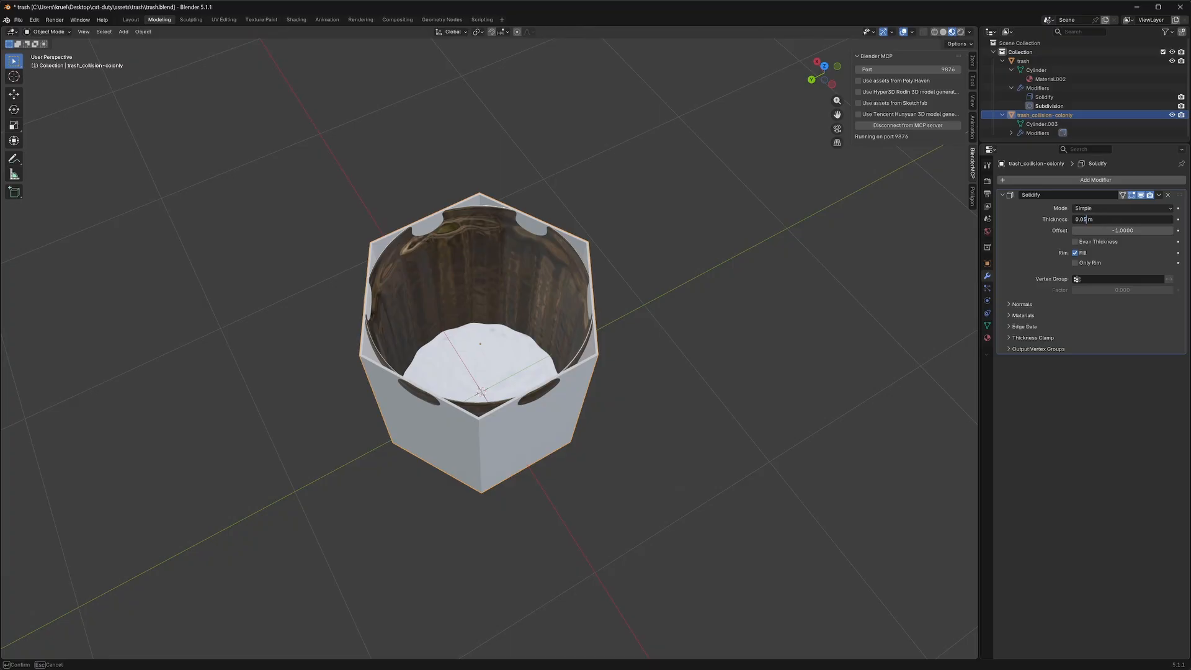
{"action": "key", "text": "Return"}
{"action": "middle_click_drag", "start_coordinate": [732, 264], "coordinate": [848, 268]}
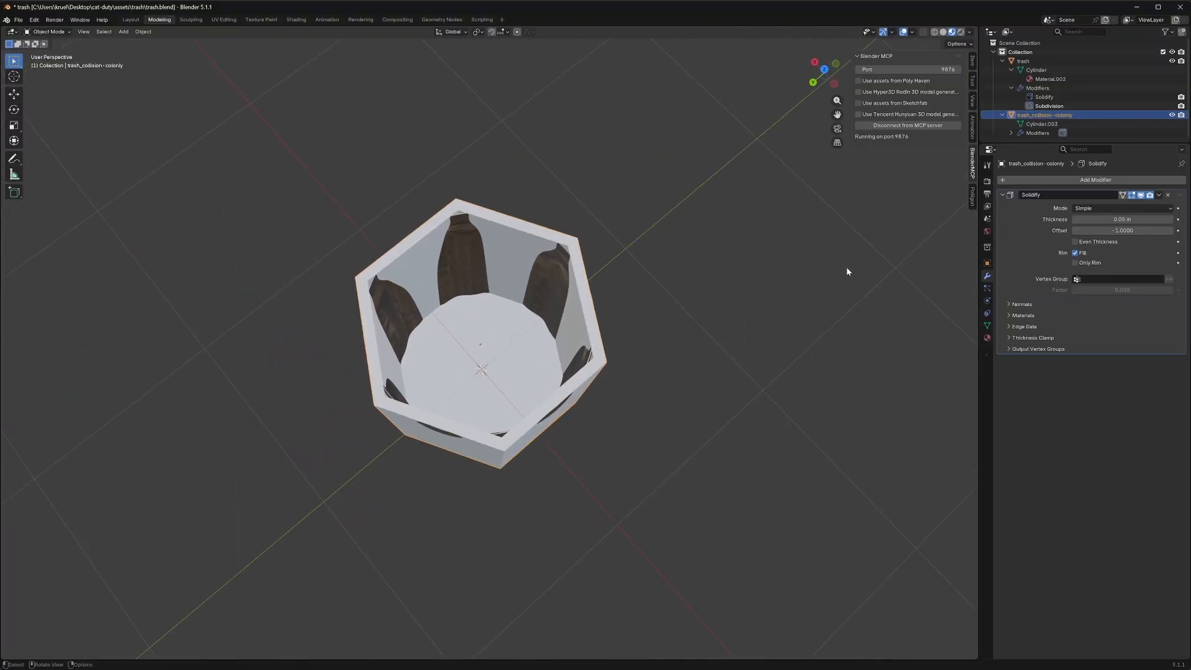
Set the Solidify thickness of the collision shell to 0.1 m and save trash.blend
{"action": "left_click", "coordinate": [1117, 219]}
{"action": "left_click", "coordinate": [1087, 219]}
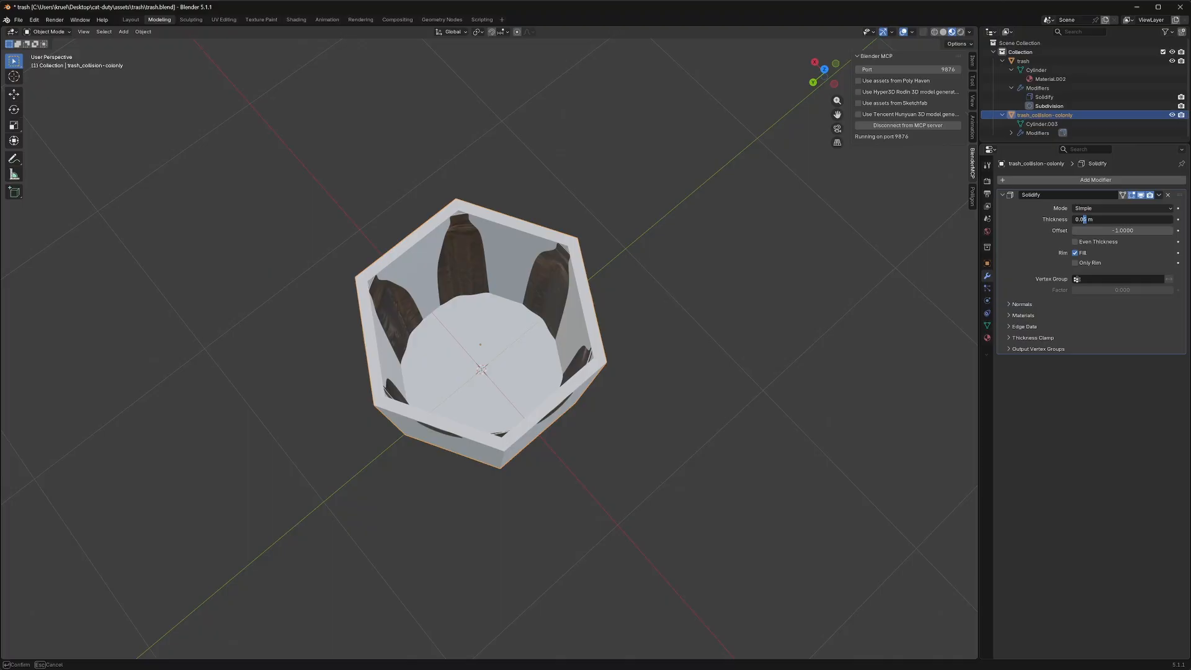
{"action": "key", "text": "BackSpace"}
{"action": "type", "text": "1"}
{"action": "key", "text": "Return"}
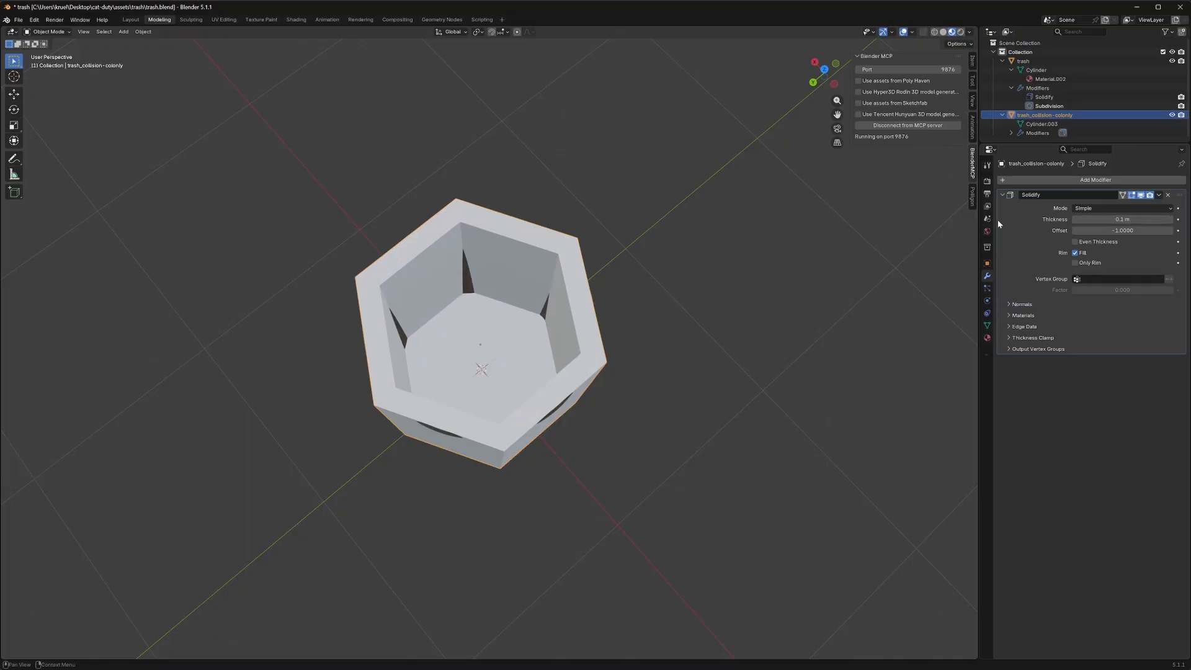
{"action": "middle_click_drag", "start_coordinate": [713, 231], "coordinate": [613, 242]}
{"action": "scroll", "coordinate": [516, 238], "scroll_direction": "up", "scroll_amount": 2}
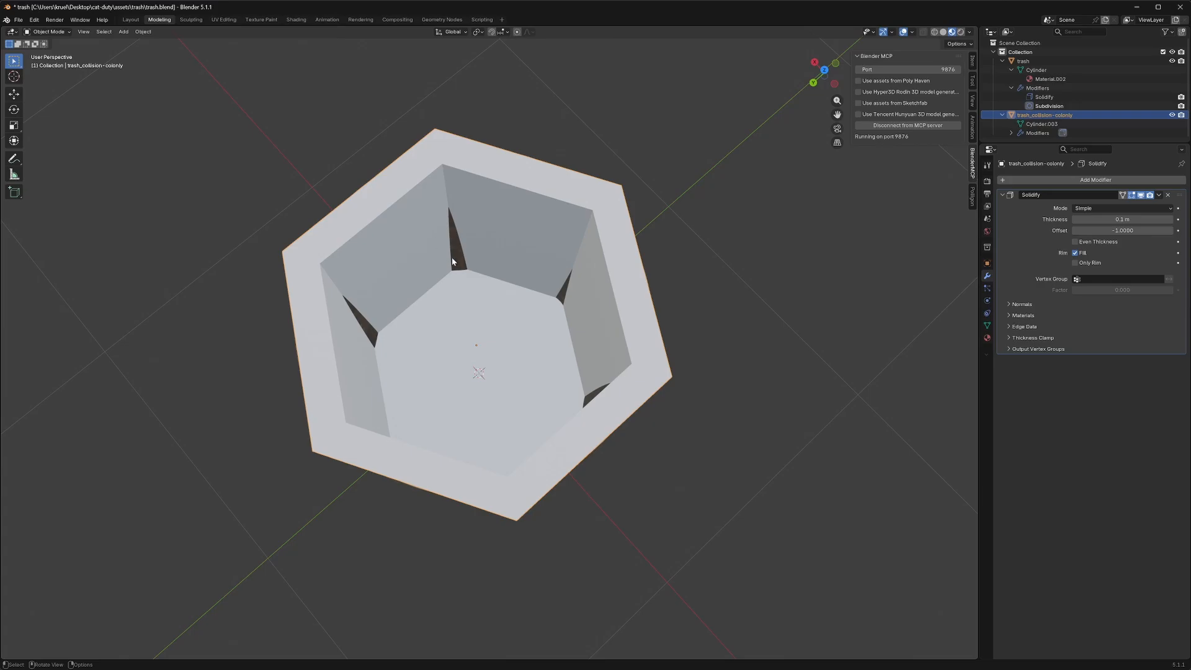
{"action": "middle_click_drag", "start_coordinate": [638, 216], "coordinate": [657, 191]}
{"action": "key", "text": "ctrl+s"}
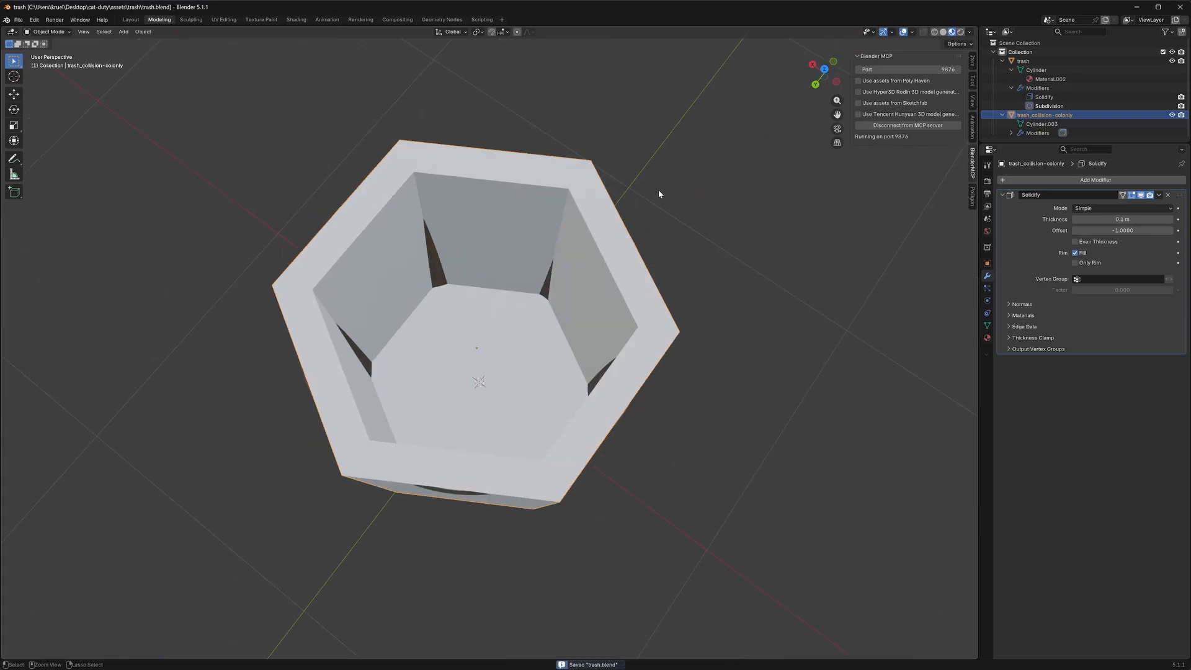
Switch to Godot and examine the imported trash.blend scene with its collision shape
{"action": "key", "text": "alt+Tab"}
{"action": "right_click_drag", "start_coordinate": [654, 192], "coordinate": [731, 180]}
{"action": "key", "text": "w"}
{"action": "key", "text": "s"}
{"action": "key", "text": "s"}
{"action": "key", "text": "w"}
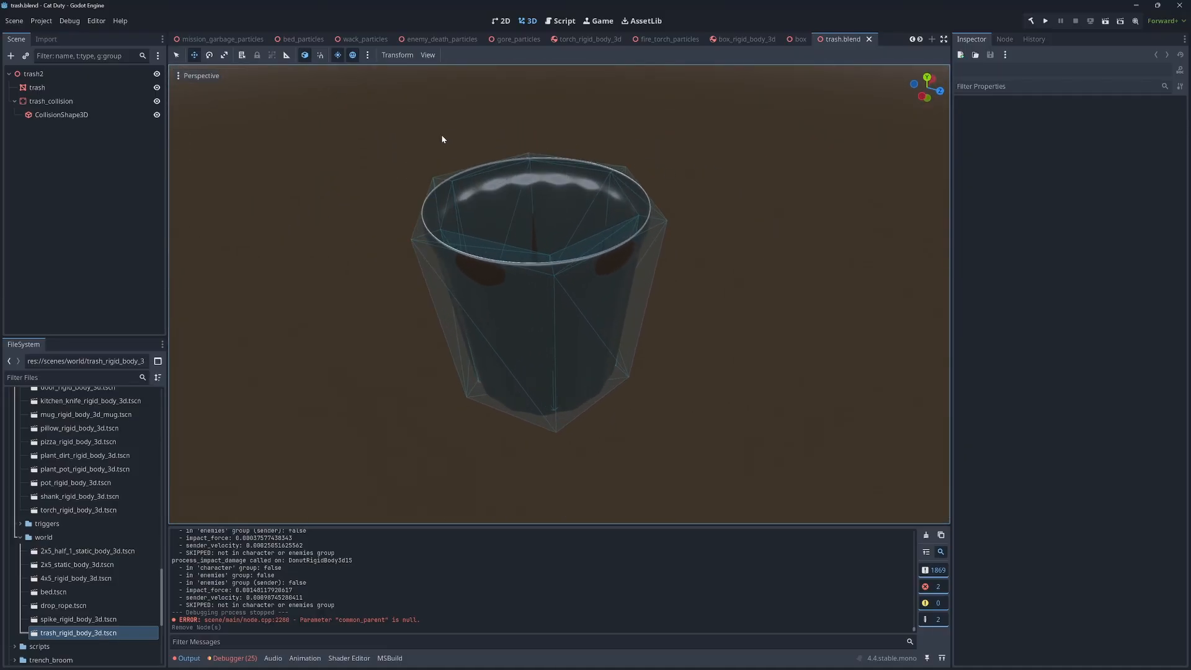
Toggle the trash mesh's visibility to inspect the hollow collision wireframe on its own, ending with the mesh shown
{"action": "left_click", "coordinate": [156, 87]}
{"action": "left_click", "coordinate": [156, 87]}
{"action": "left_click", "coordinate": [156, 88]}
{"action": "left_click", "coordinate": [156, 88]}
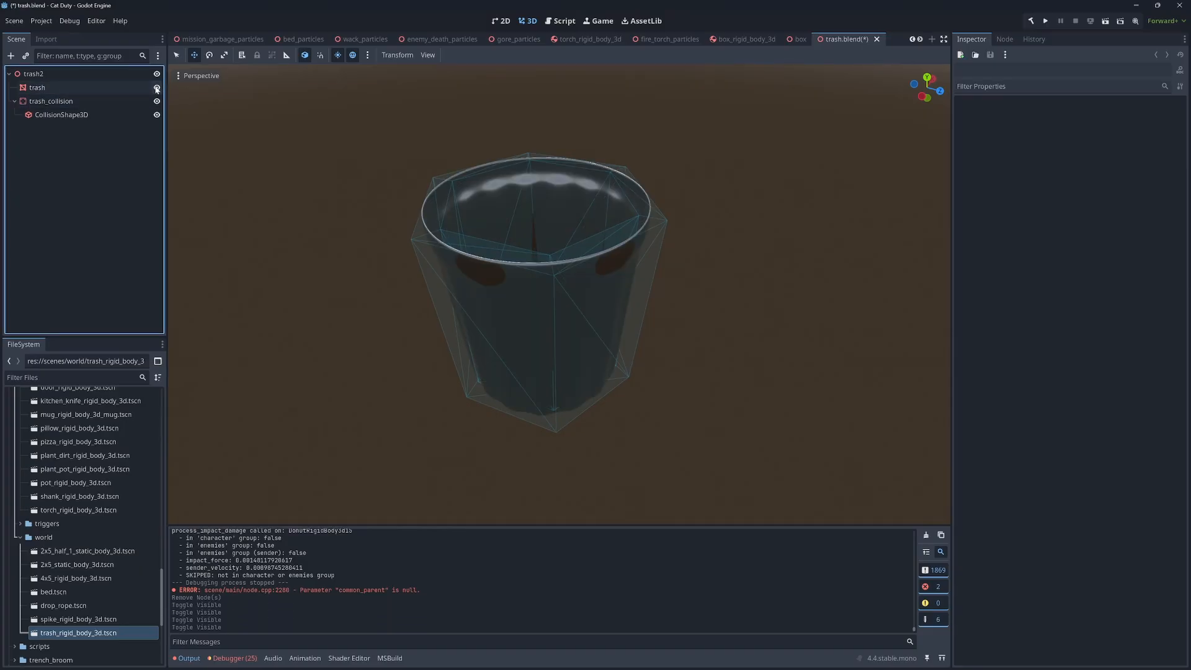
{"action": "left_click", "coordinate": [156, 87]}
{"action": "left_click", "coordinate": [157, 87]}
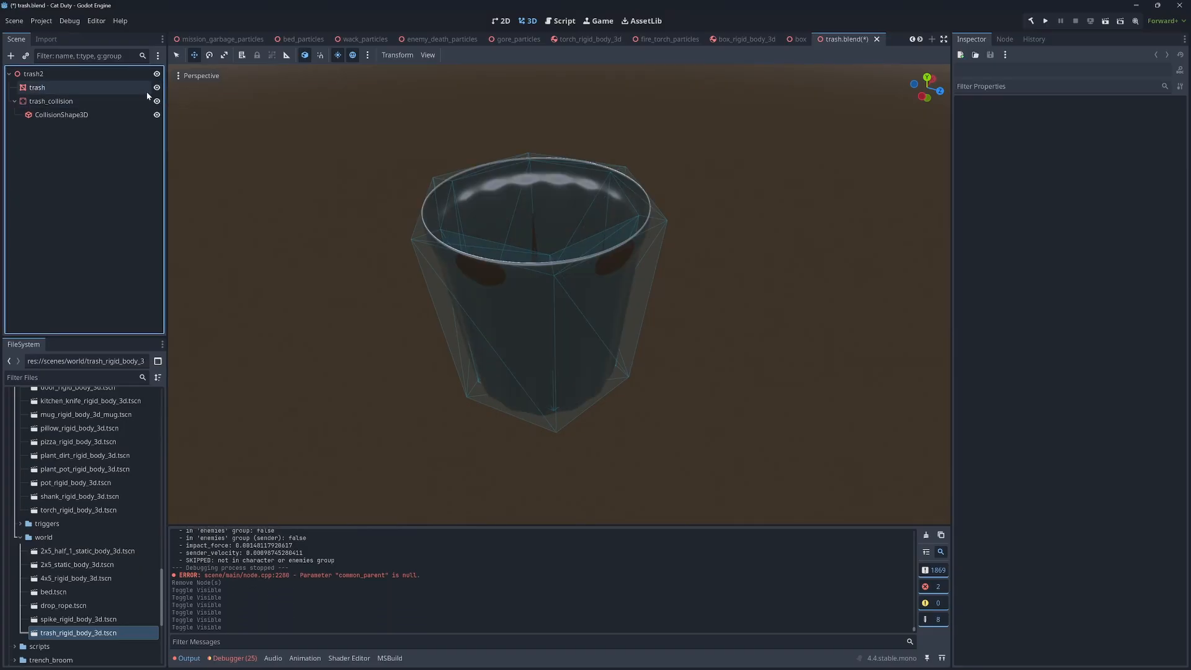
{"action": "left_click", "coordinate": [156, 88]}
{"action": "left_click", "coordinate": [156, 88]}
{"action": "left_click", "coordinate": [156, 87]}
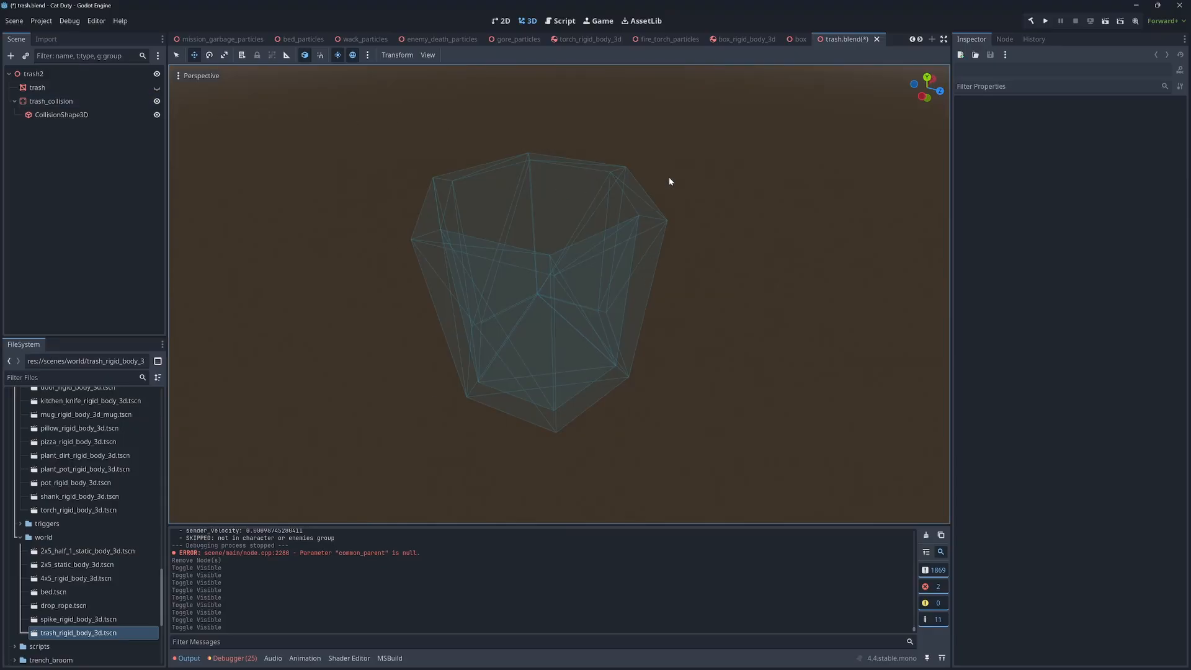
{"action": "left_click", "coordinate": [156, 87]}
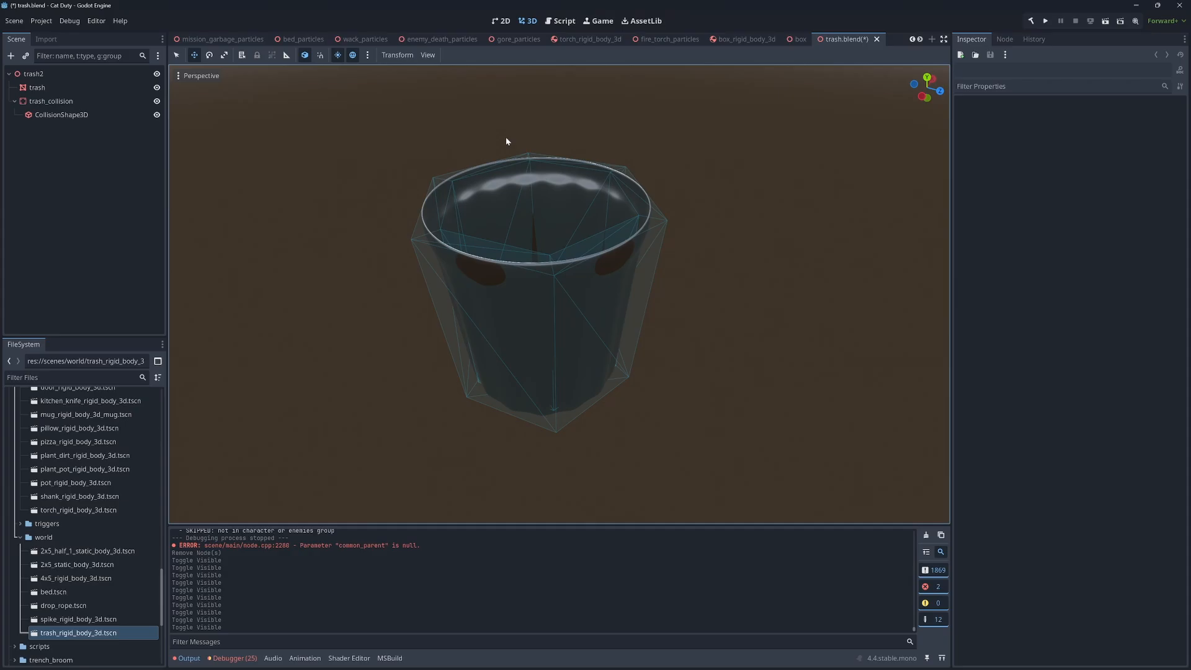
Inspect the collision shape from above the can's opening and select the trash_collision node
{"action": "key", "text": "w"}
{"action": "right_click_drag", "start_coordinate": [742, 141], "coordinate": [776, 205]}
{"action": "key", "text": "s"}
{"action": "key", "text": "w"}
{"action": "left_click", "coordinate": [121, 101]}
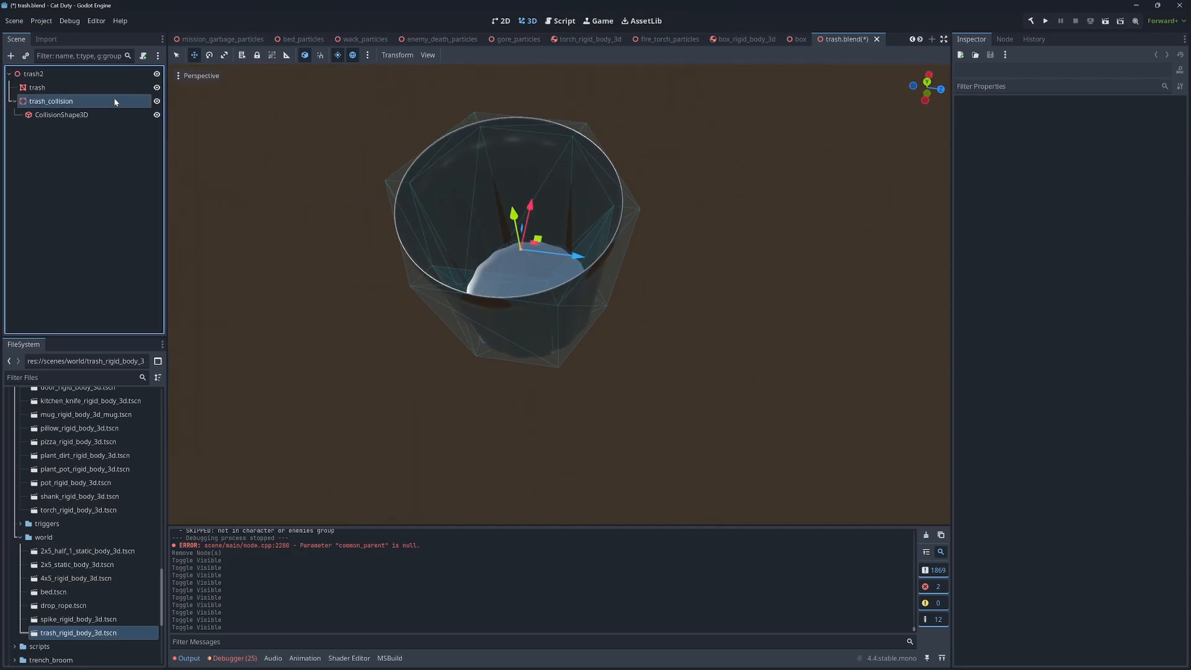
Run the project and carry a donut over to the trash can in the test level
{"action": "key", "text": "F5"}
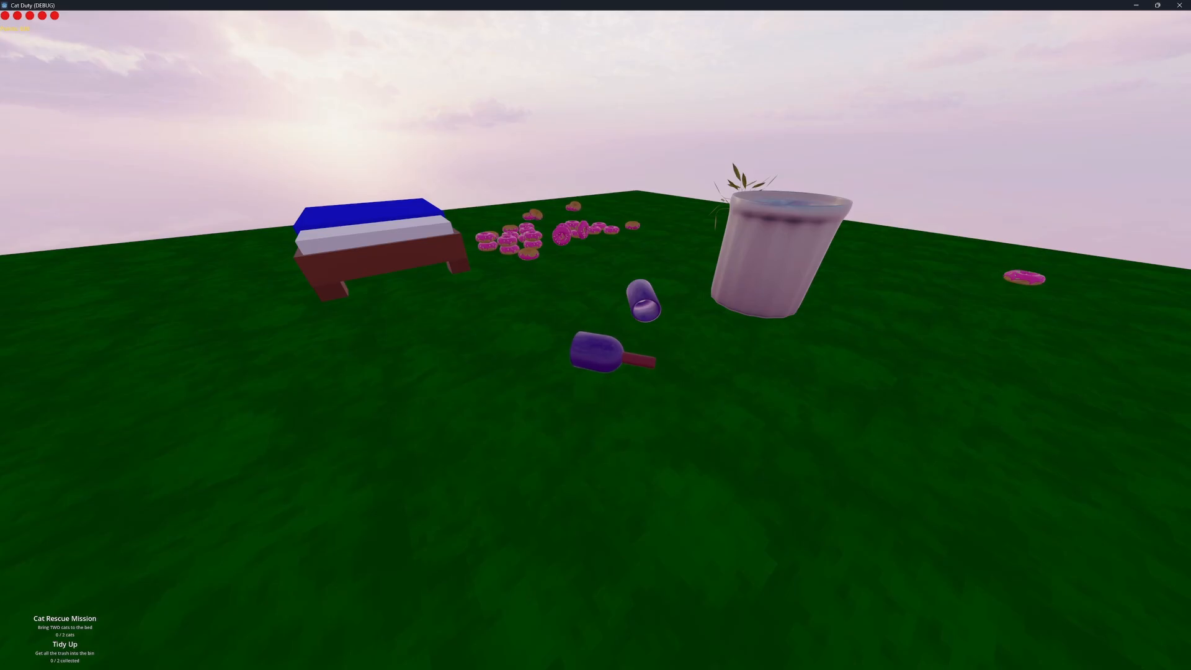
{"action": "key", "text": "d"}
{"action": "key", "text": "w"}
{"action": "key", "text": "d"}
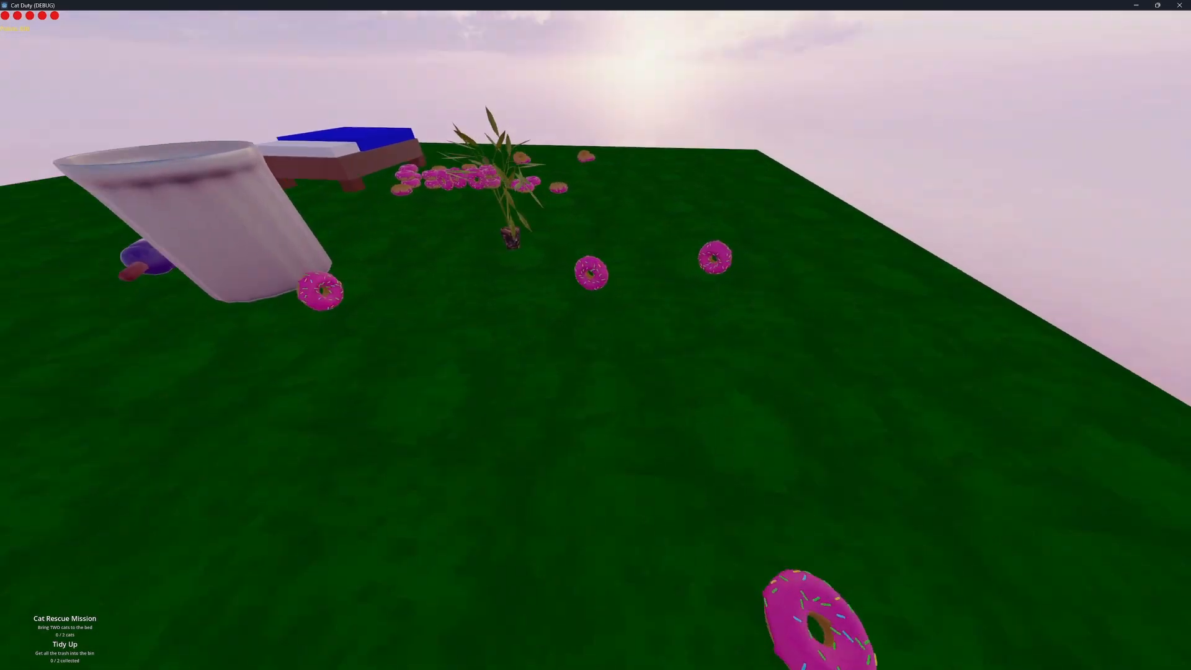
{"action": "key", "text": "space"}
{"action": "key", "text": "a"}
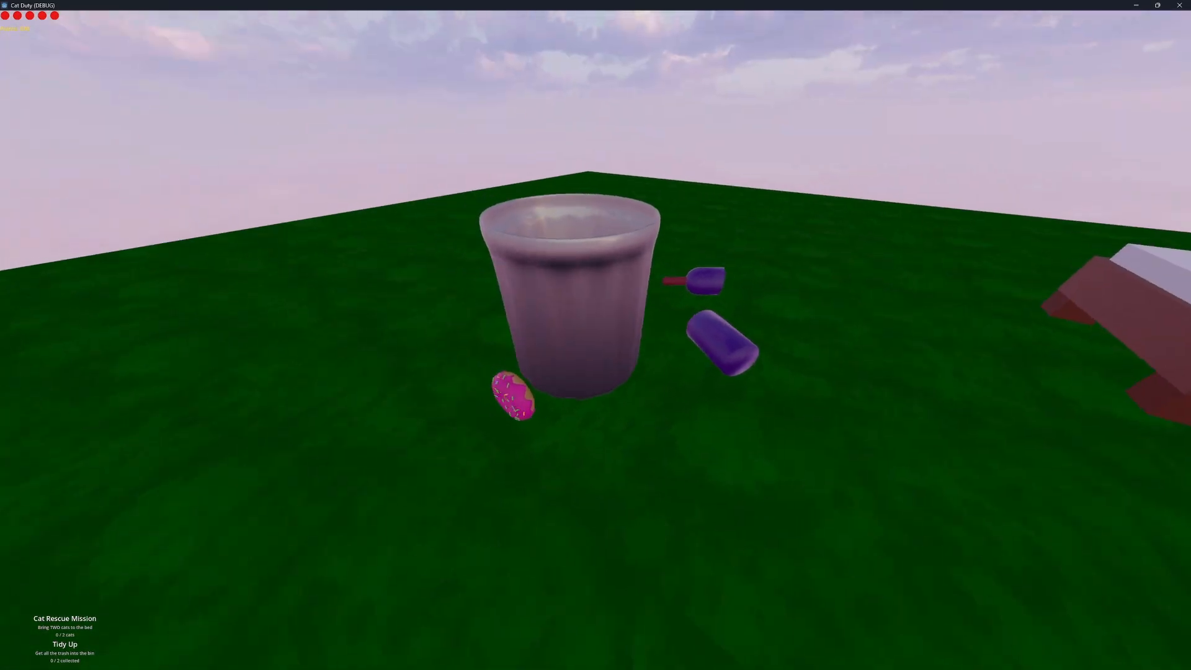
{"action": "key", "text": "s"}
{"action": "key", "text": "s"}
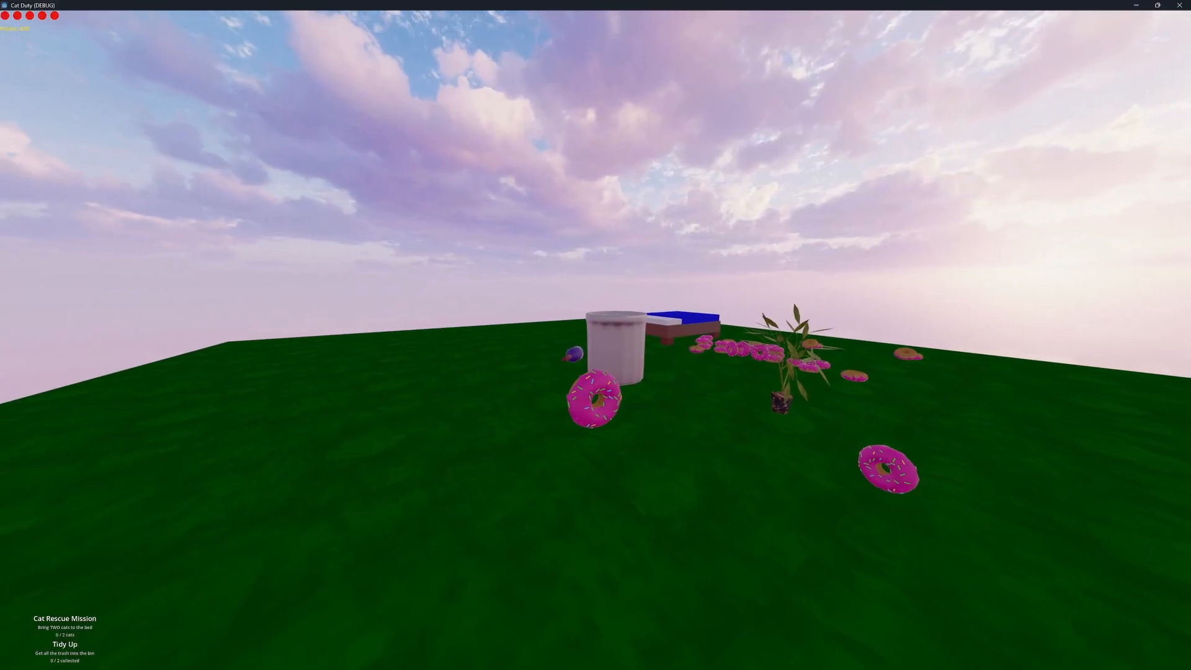
Throw the donut into the trash can and look down through the opening to check where it lands
{"action": "left_click", "coordinate": [596, 340]}
{"action": "key", "text": "w"}
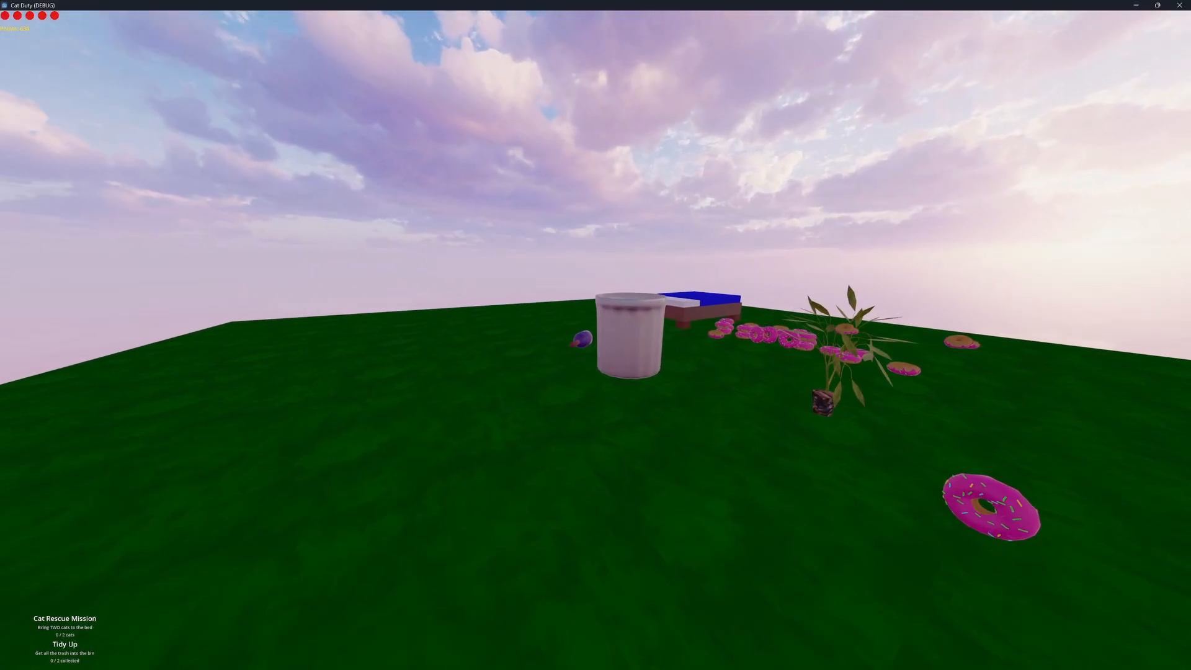
{"action": "key", "text": "space"}
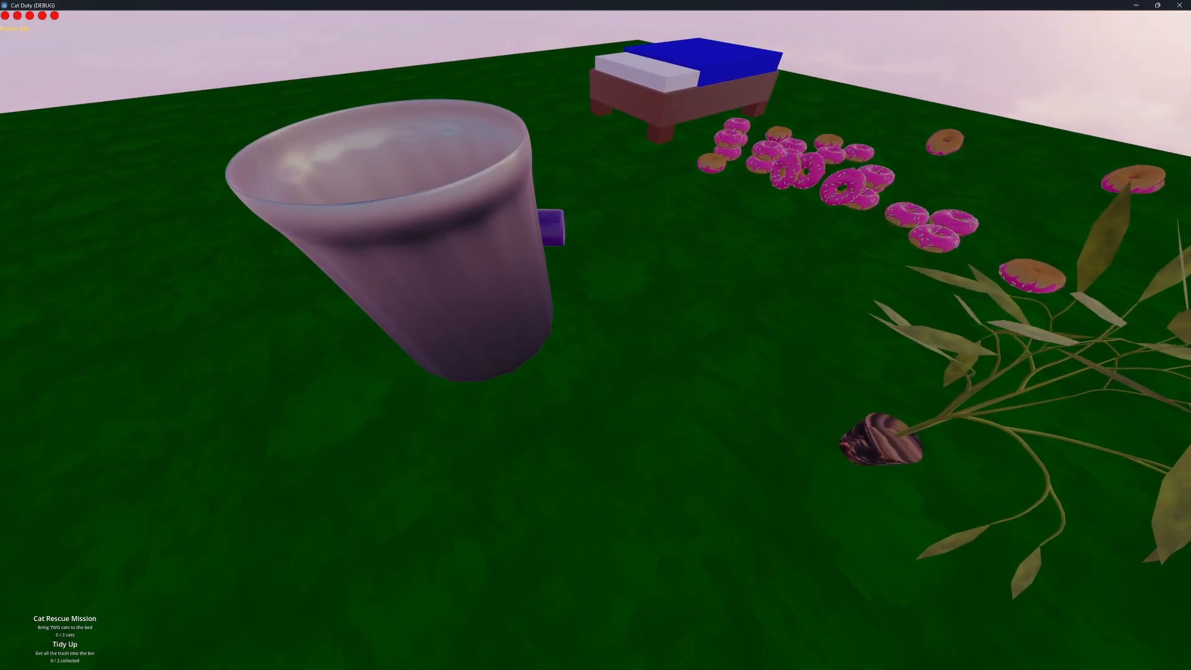
{"action": "key", "text": "space"}
{"action": "key", "text": "w"}
{"action": "key", "text": "s"}
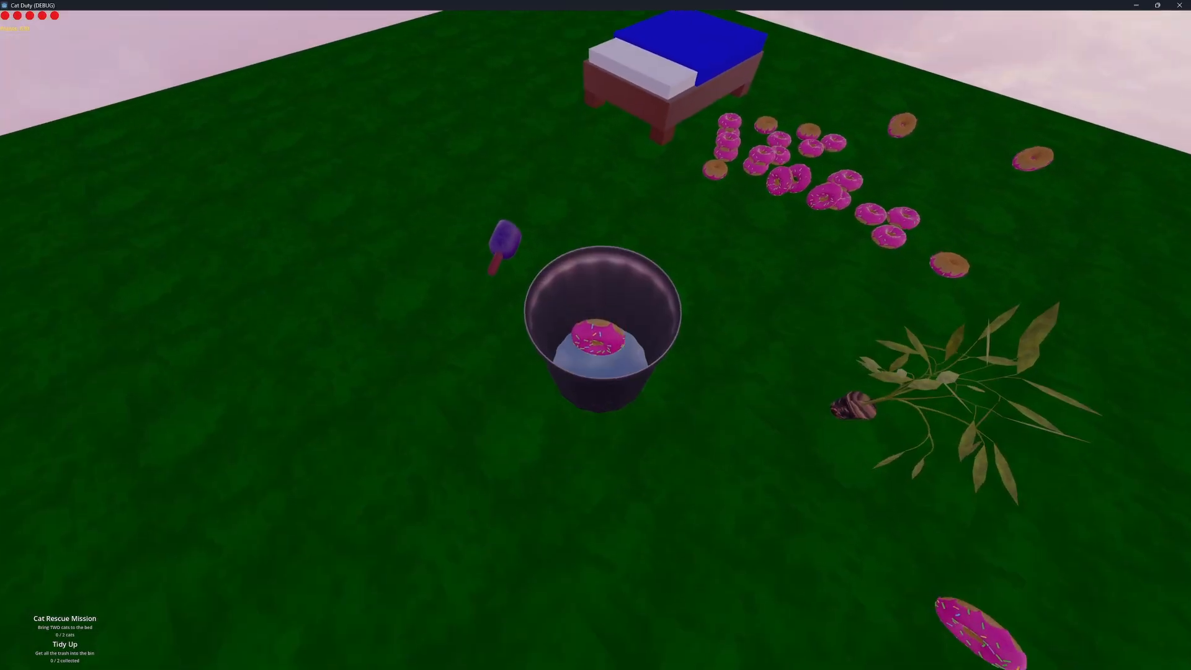
{"action": "key", "text": "w"}
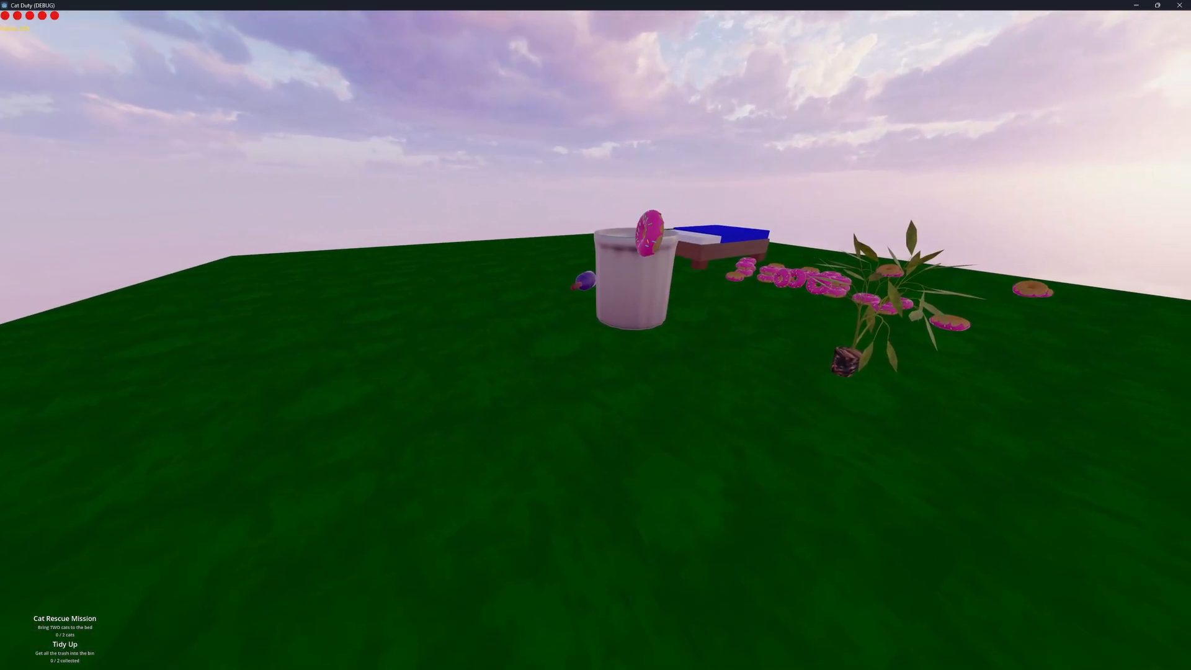
Pick up a donut again and toss it at the can's opening to retest the collision
{"action": "key", "text": "e"}
{"action": "key", "text": "w"}
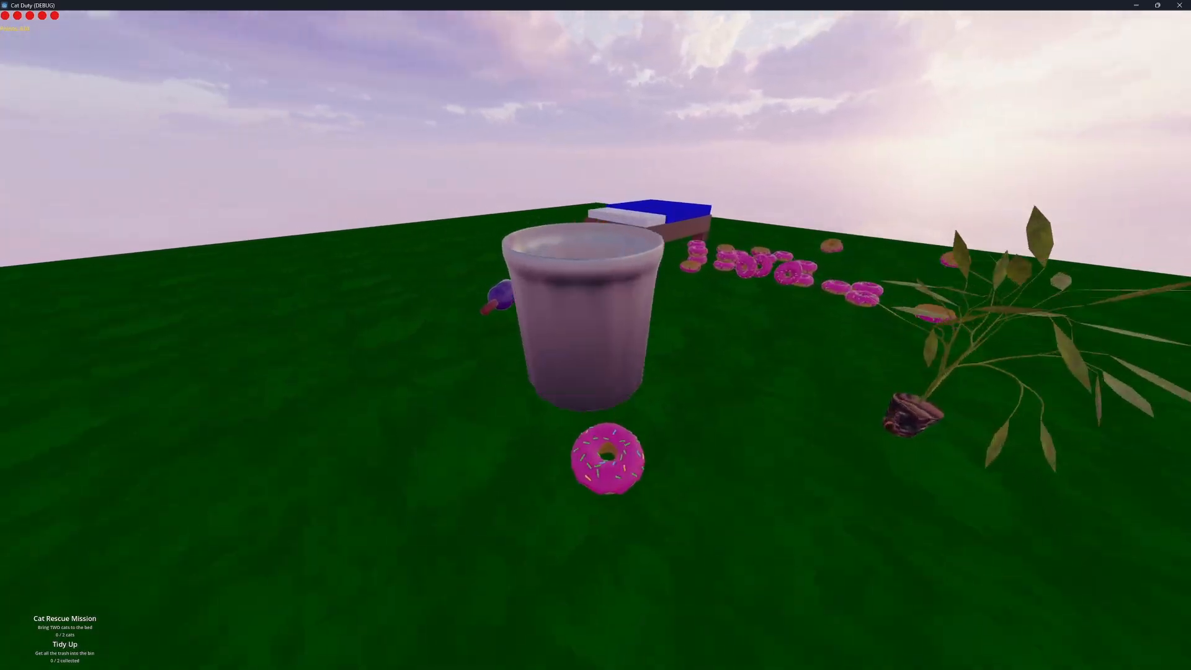
{"action": "key", "text": "s"}
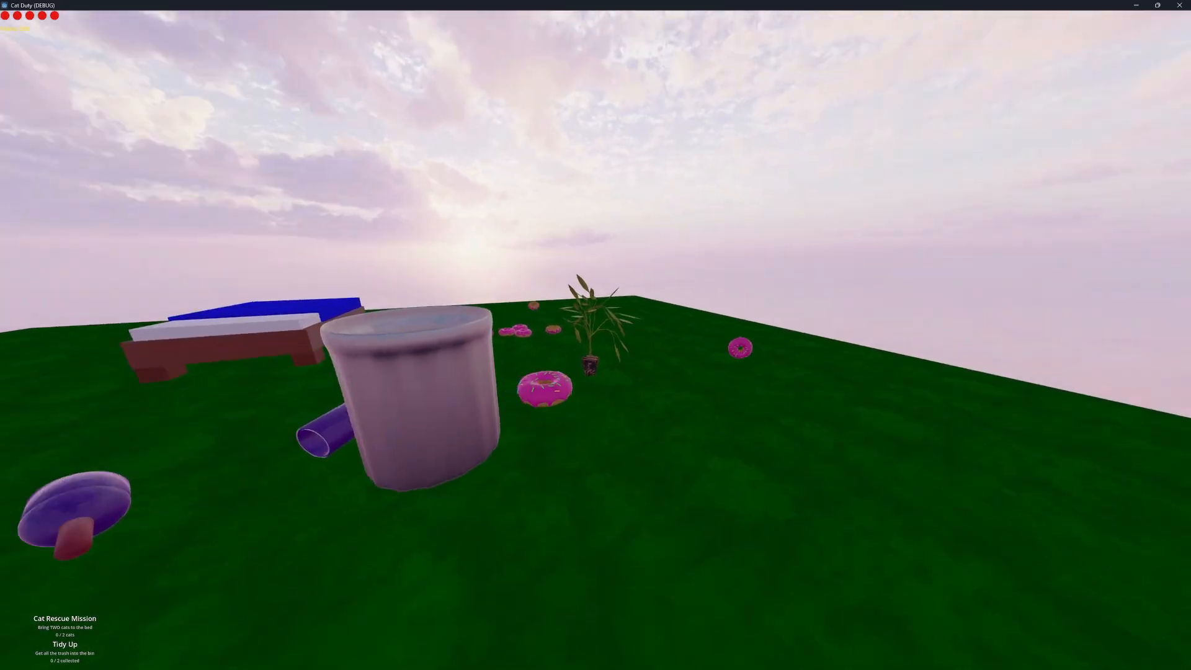
{"action": "key", "text": "w"}
{"action": "key", "text": "s"}
{"action": "key", "text": "s"}
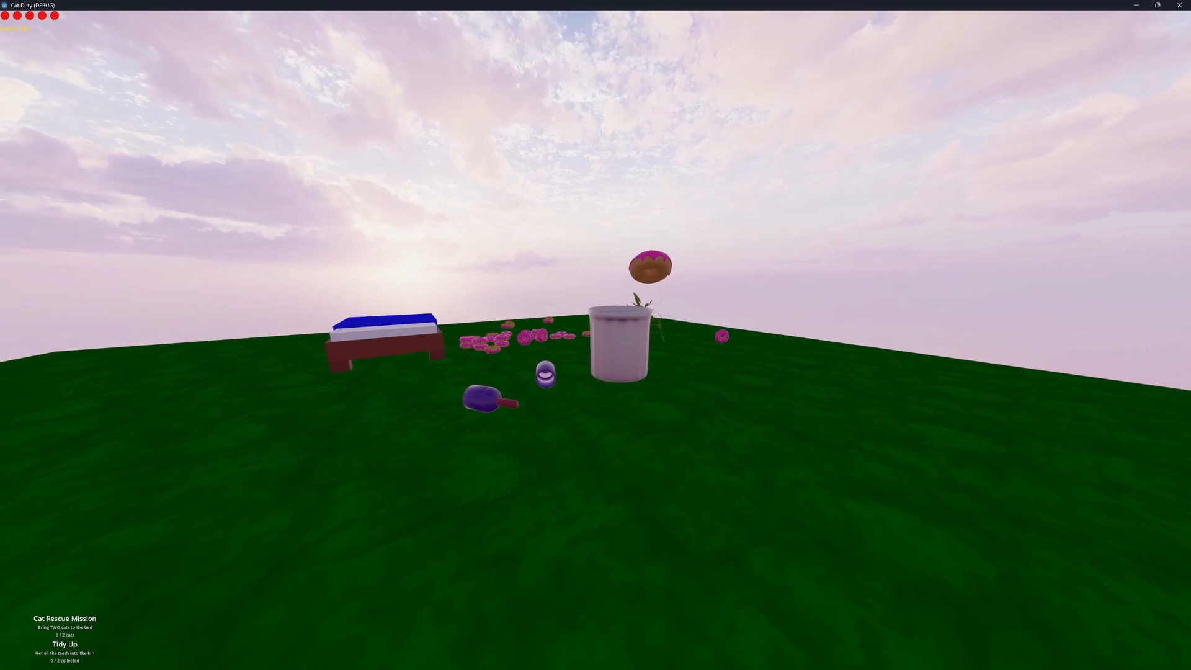
{"action": "key", "text": "w"}
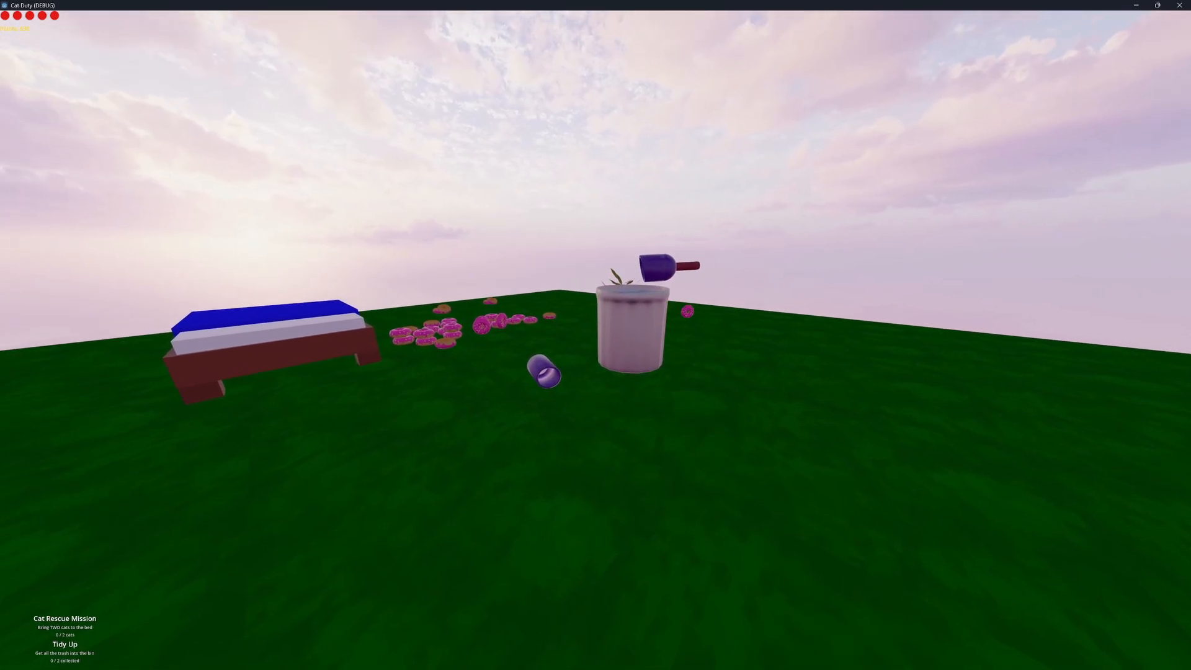
Carry the purple object with the red handle to the trash can and drop it inside
{"action": "key", "text": "d"}
{"action": "key", "text": "s"}
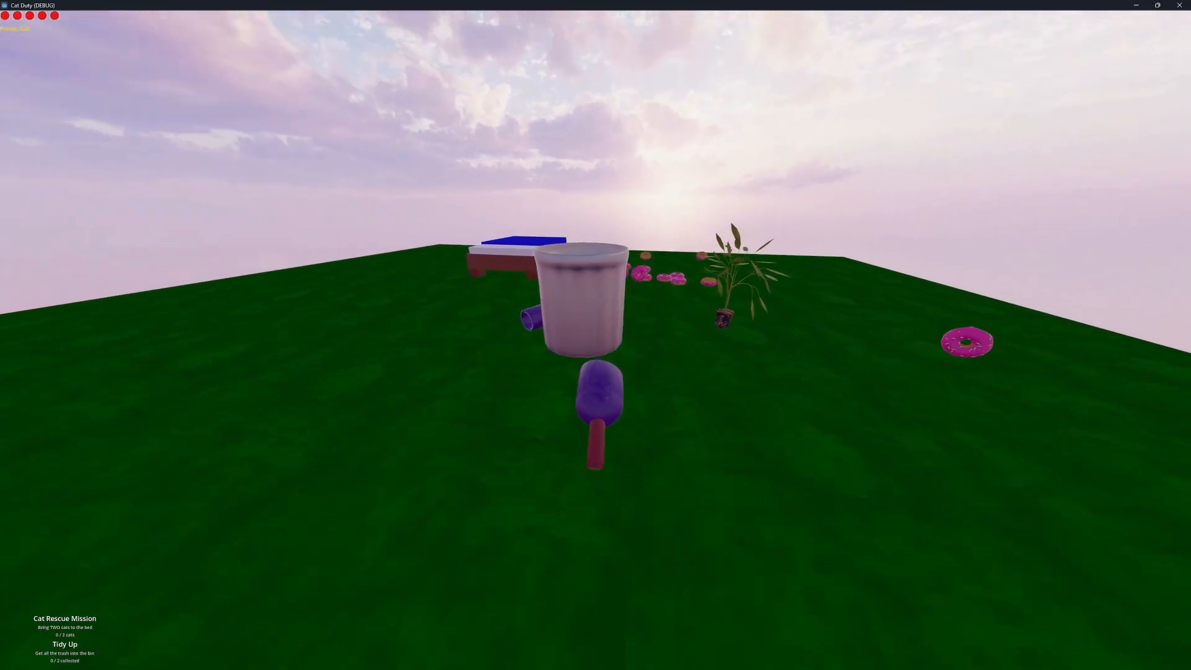
{"action": "key", "text": "w"}
{"action": "key", "text": "d"}
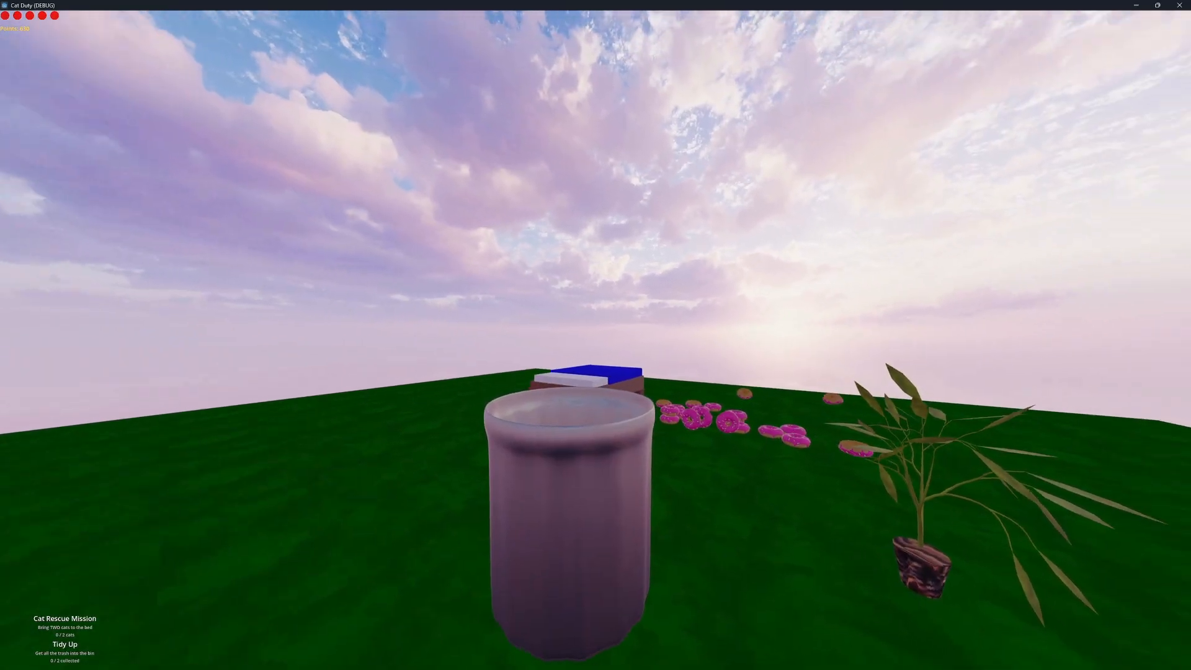
{"action": "key", "text": "s"}
{"action": "key", "text": "a"}
{"action": "key", "text": "w"}
{"action": "key", "text": "s"}
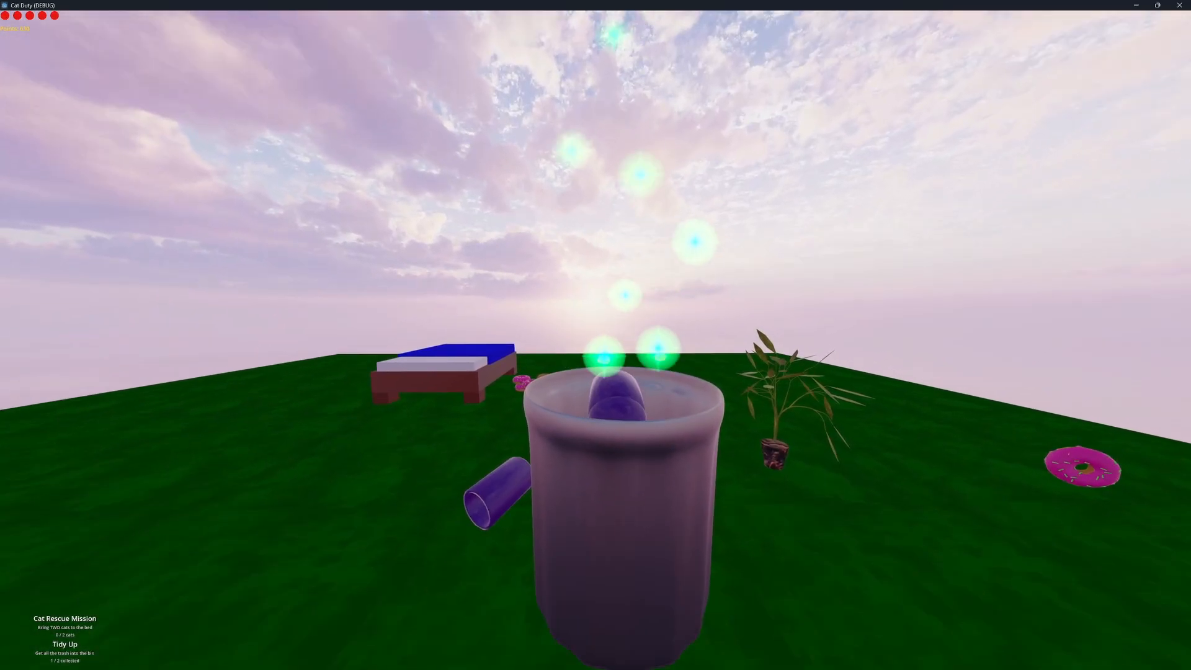
Pick up the purple cup and drop it into the trash can to complete the Tidy Up mission
{"action": "key", "text": "a"}
{"action": "key", "text": "w"}
{"action": "key", "text": "e"}
{"action": "key", "text": "s"}
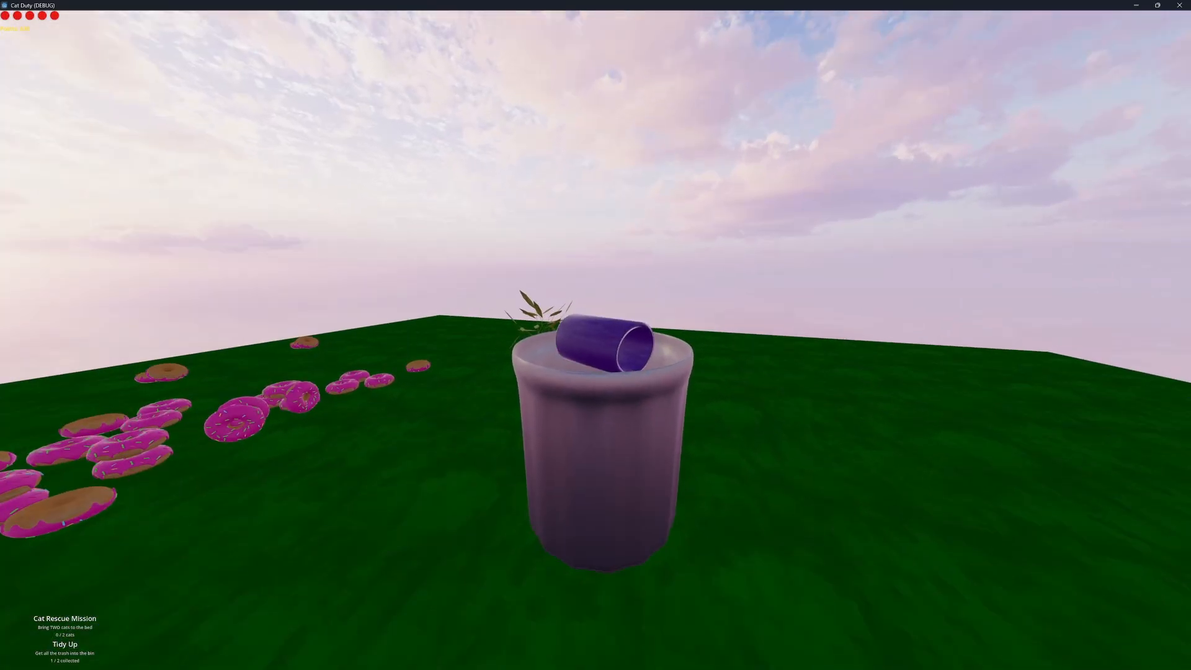
{"action": "key", "text": "e"}
{"action": "key", "text": "s"}
{"action": "key", "text": "a"}
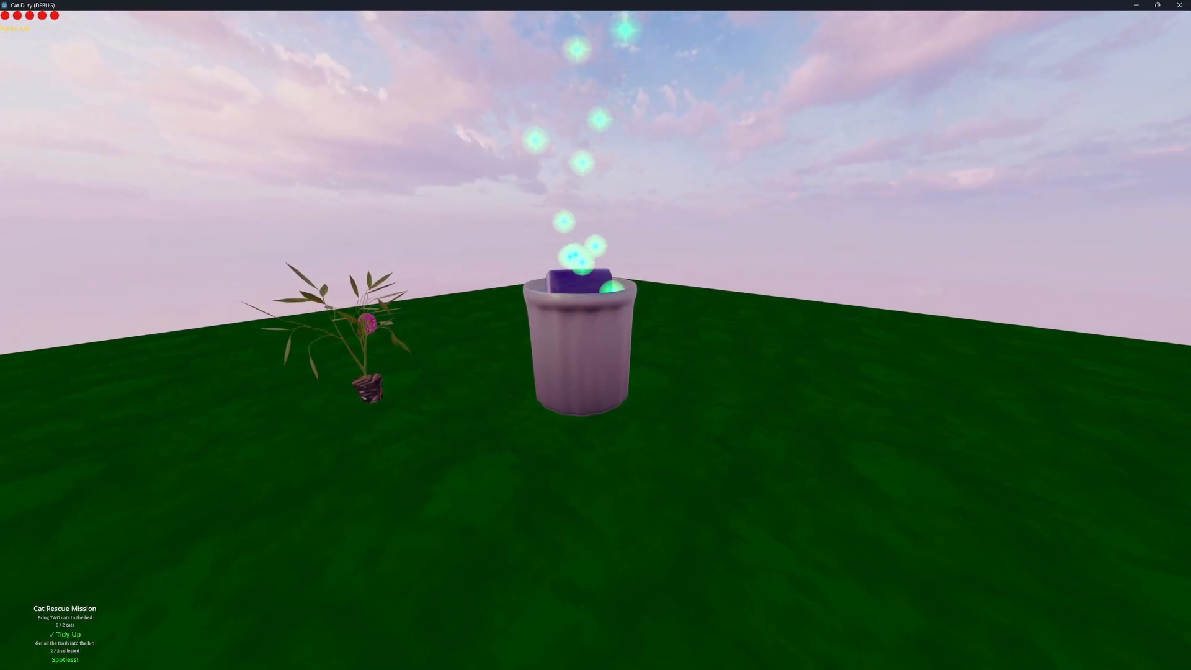
{"action": "key", "text": "s"}
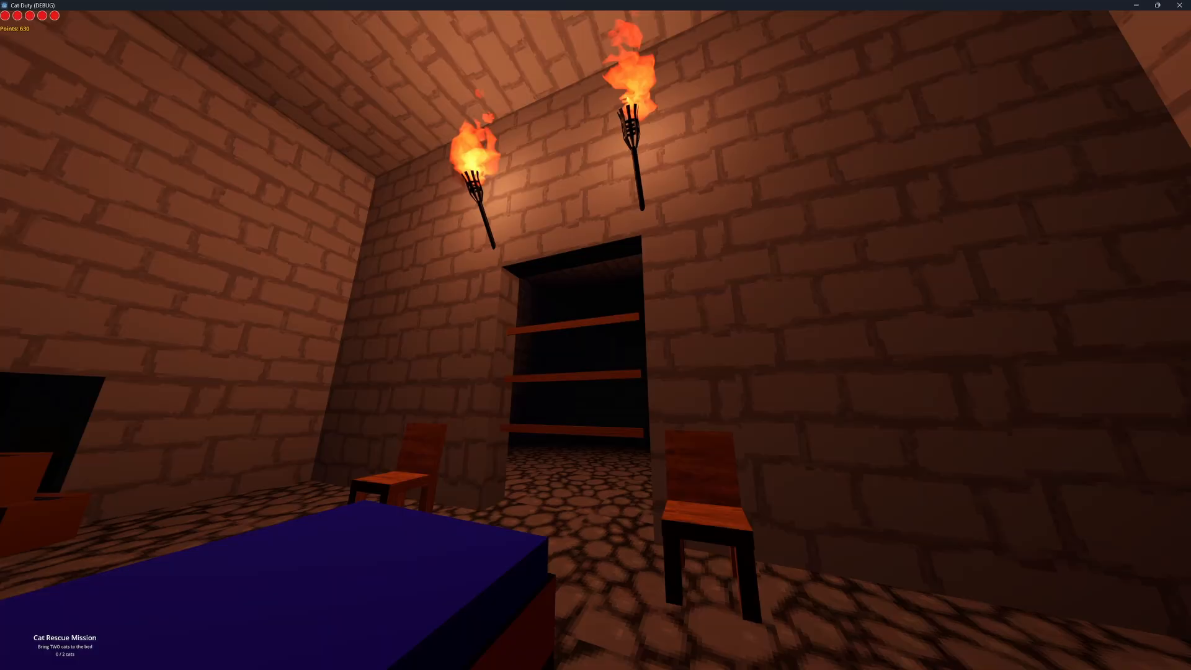
Try grabbing and moving a torch and a chair in the brick-walled room
{"action": "key", "text": "w"}
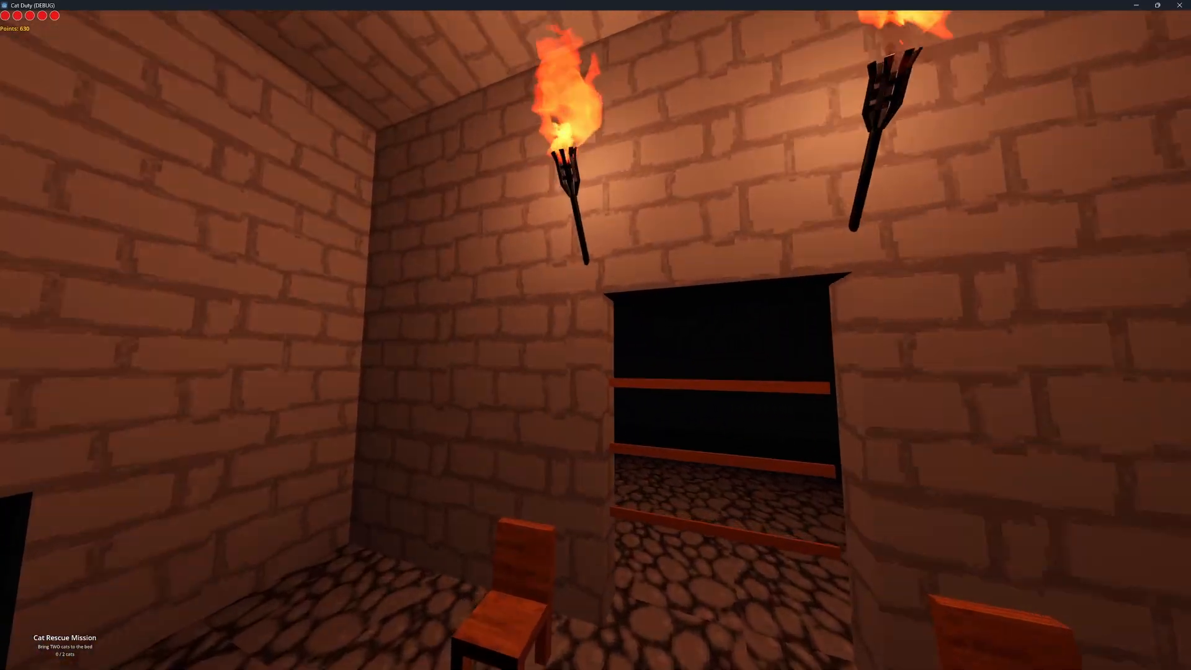
{"action": "key", "text": "e"}
{"action": "key", "text": "a"}
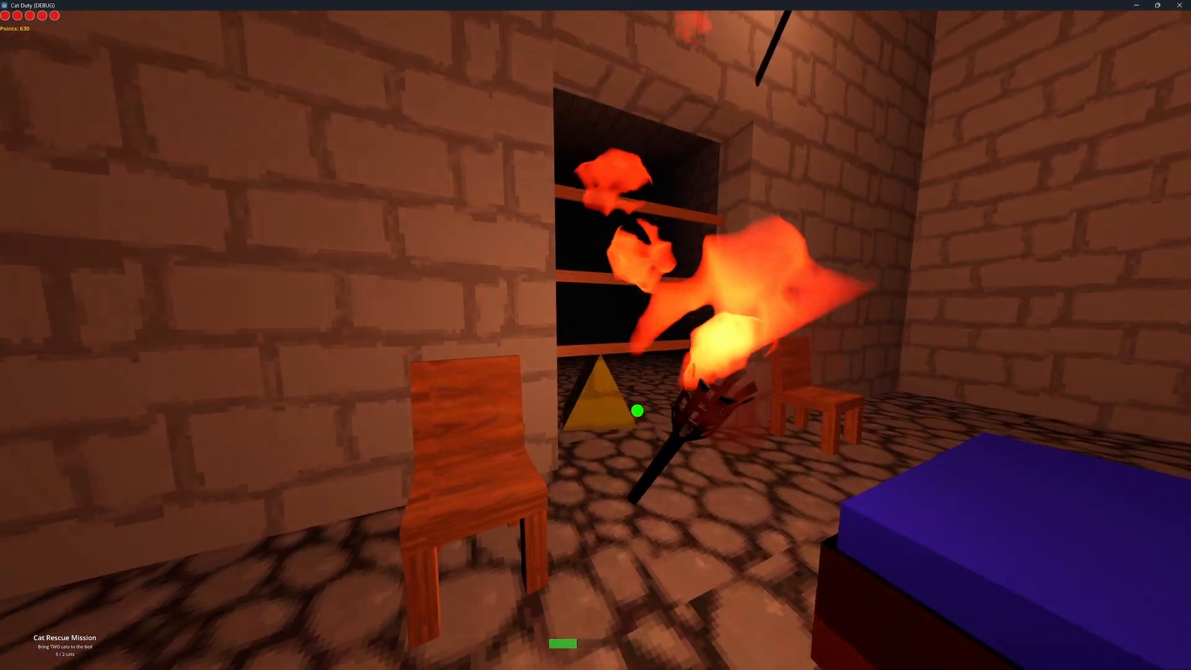
{"action": "key", "text": "e"}
{"action": "key", "text": "a"}
{"action": "key", "text": "e"}
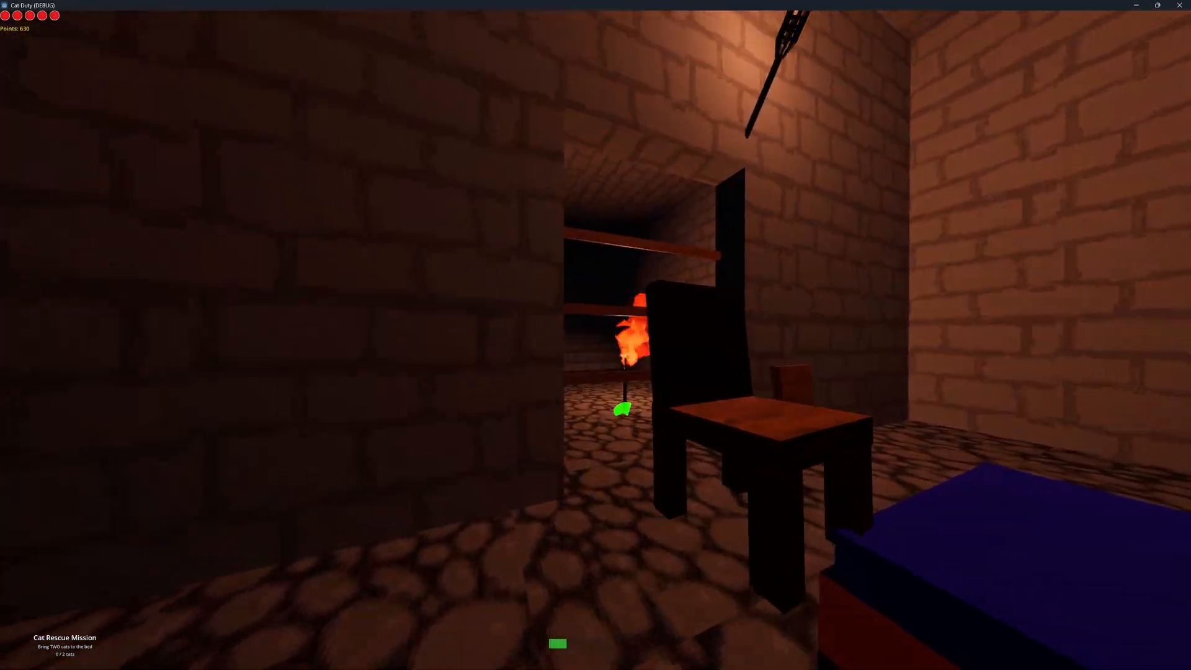
Move the wooden chair and the torch into the adjoining brick-walled corridor, grabbing and releasing them along the way
{"action": "key", "text": "w"}
{"action": "key", "text": "e"}
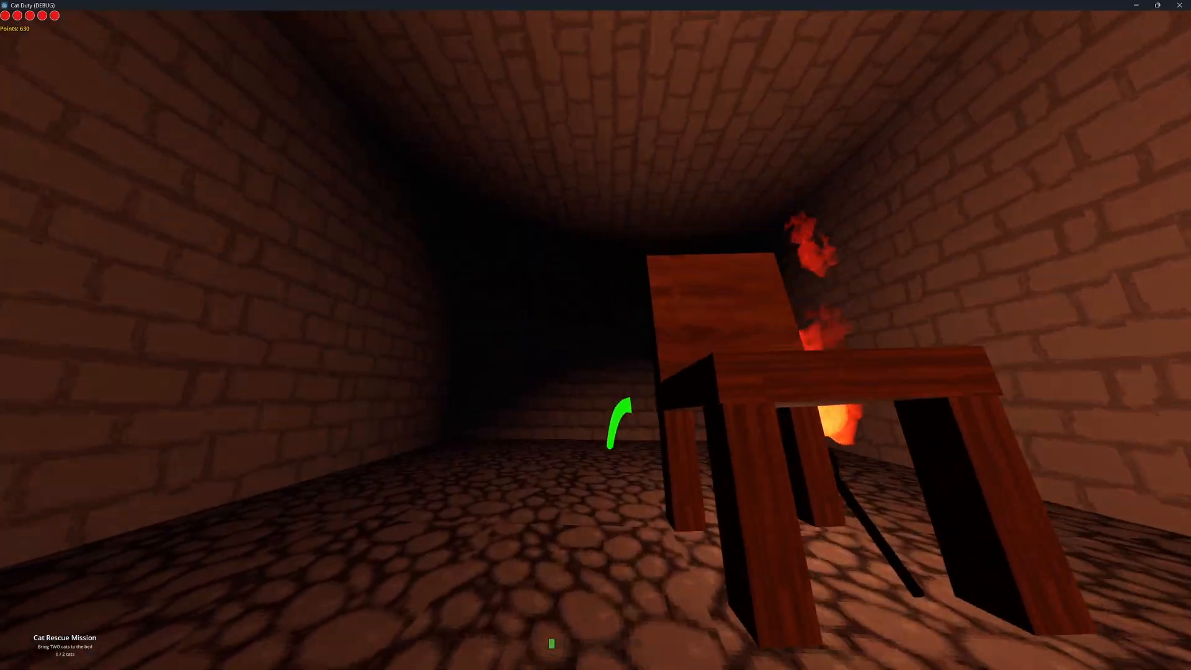
{"action": "key", "text": "w"}
{"action": "key", "text": "e"}
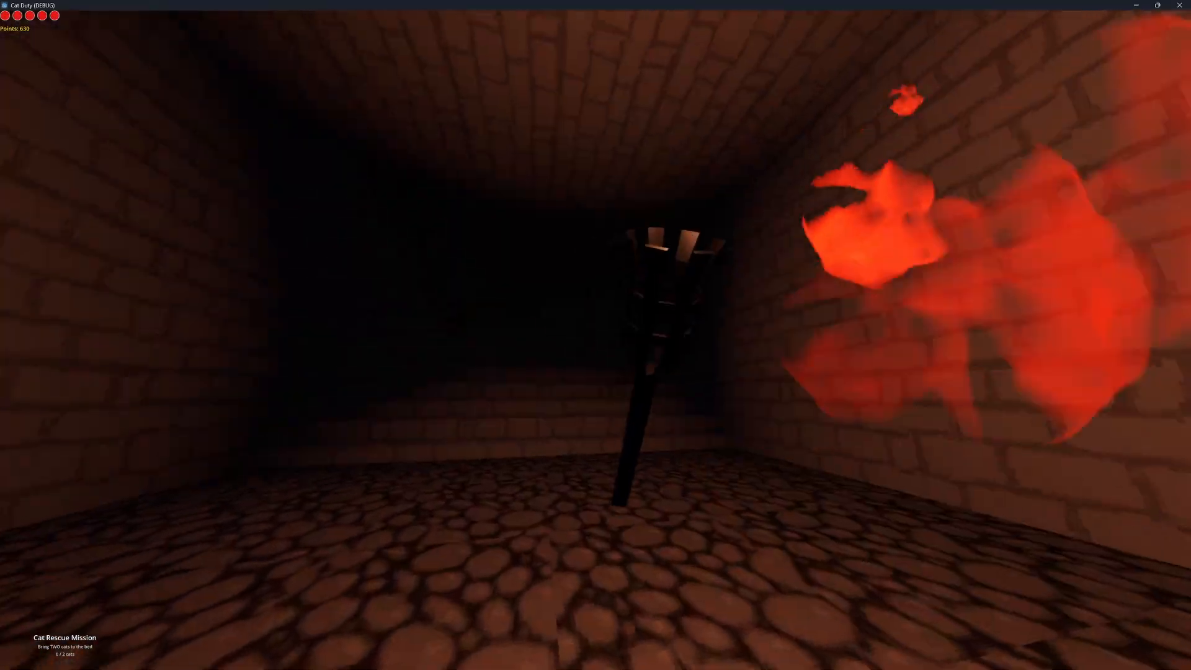
{"action": "key", "text": "w"}
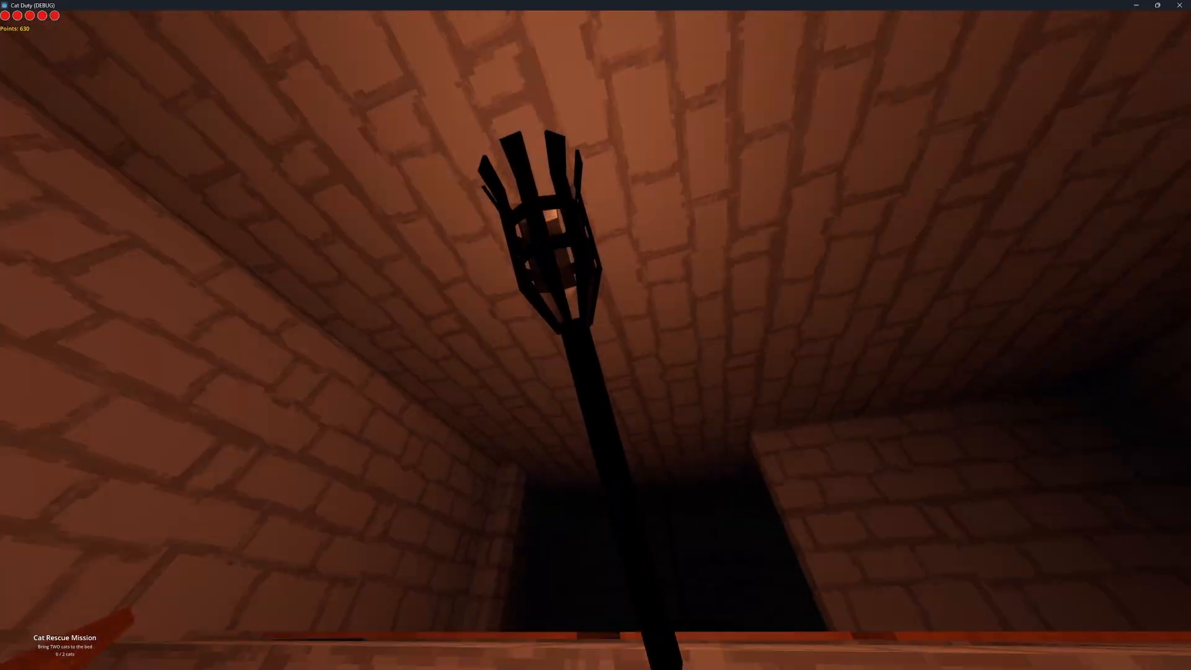
{"action": "key", "text": "w"}
{"action": "key", "text": "e"}
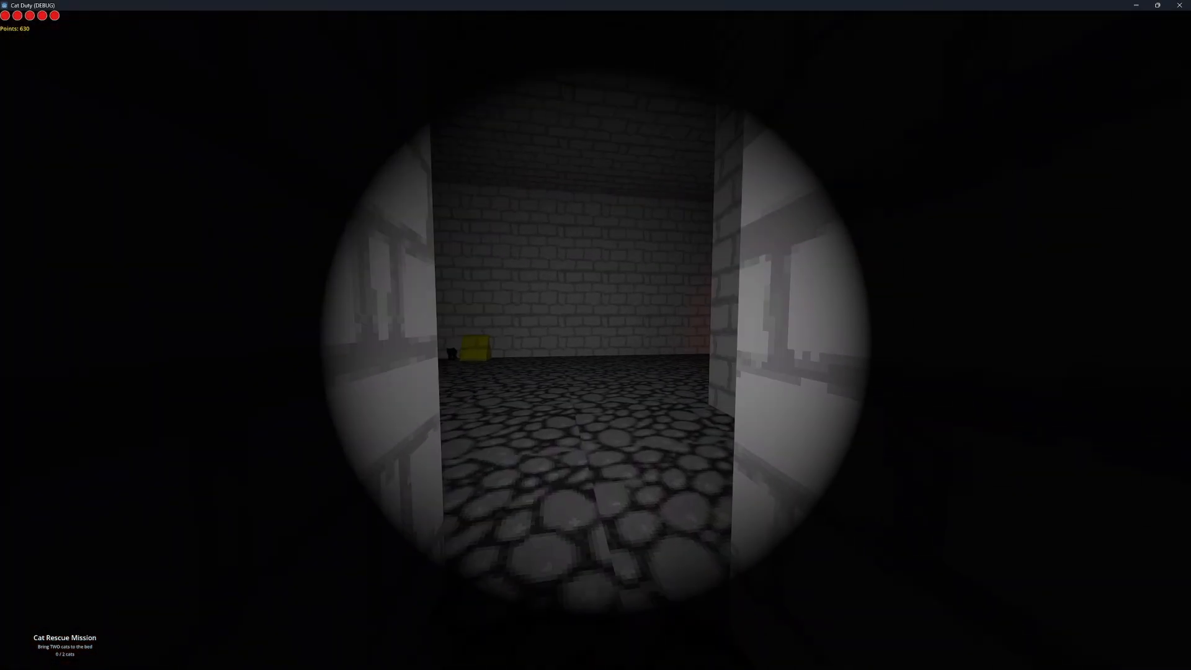
Explore the dark dungeon by flashlight, going past the eyeball creatures and the burning torch into the long corridor
{"action": "key", "text": "w"}
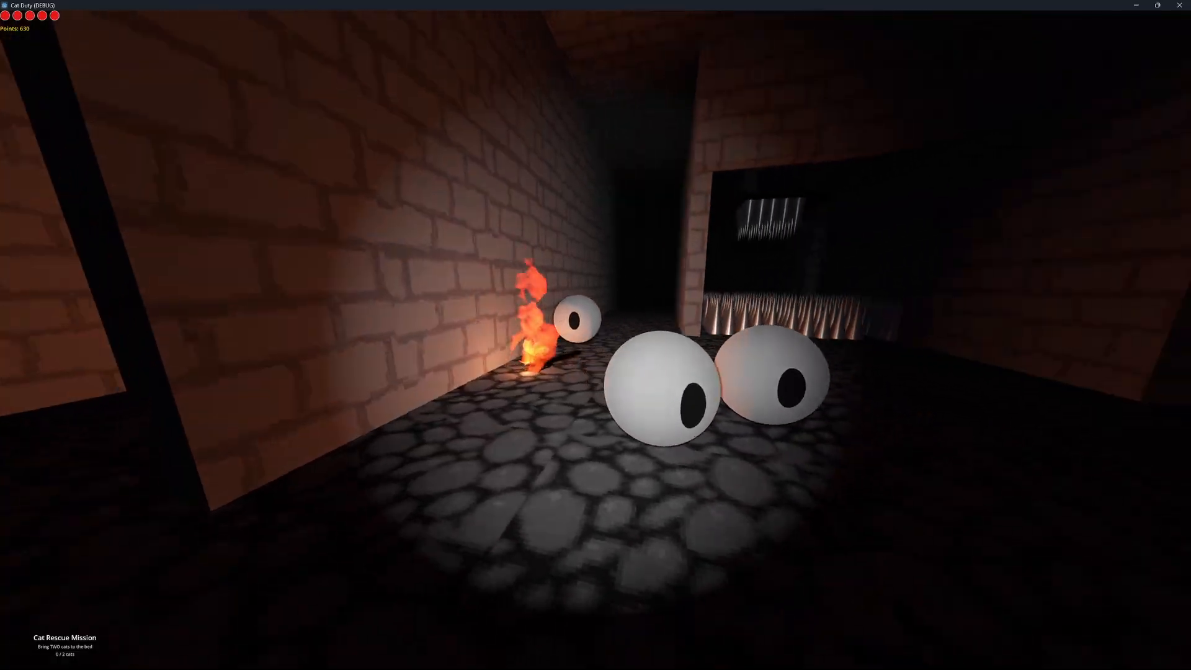
{"action": "key", "text": "w"}
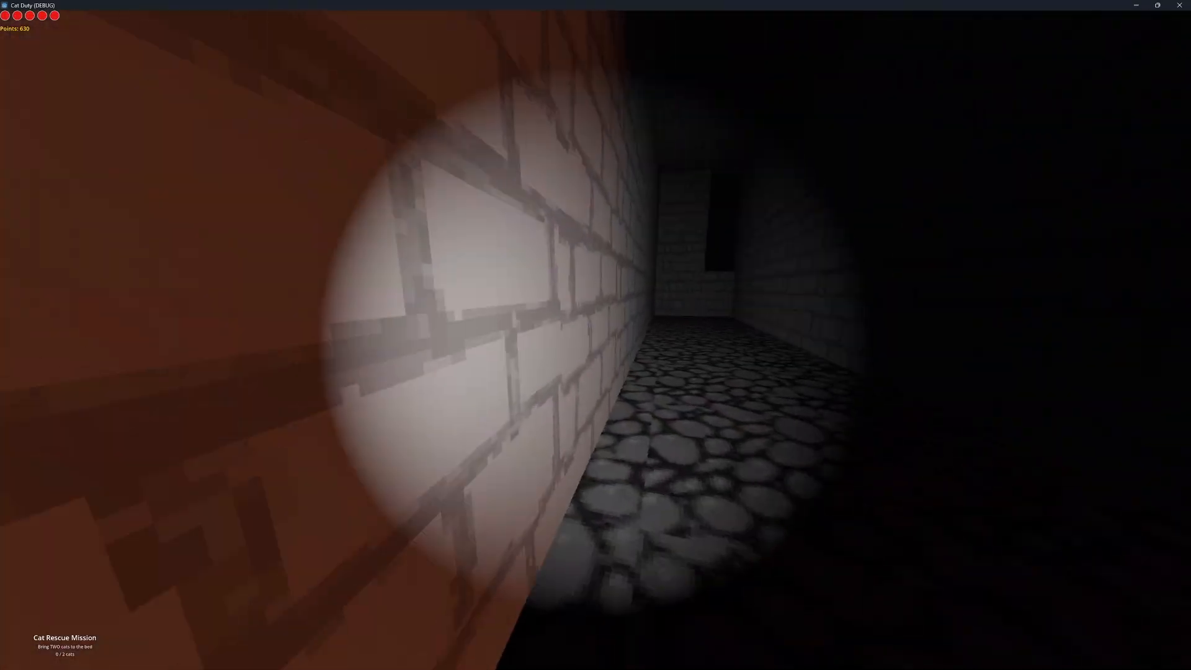
{"action": "key", "text": "w"}
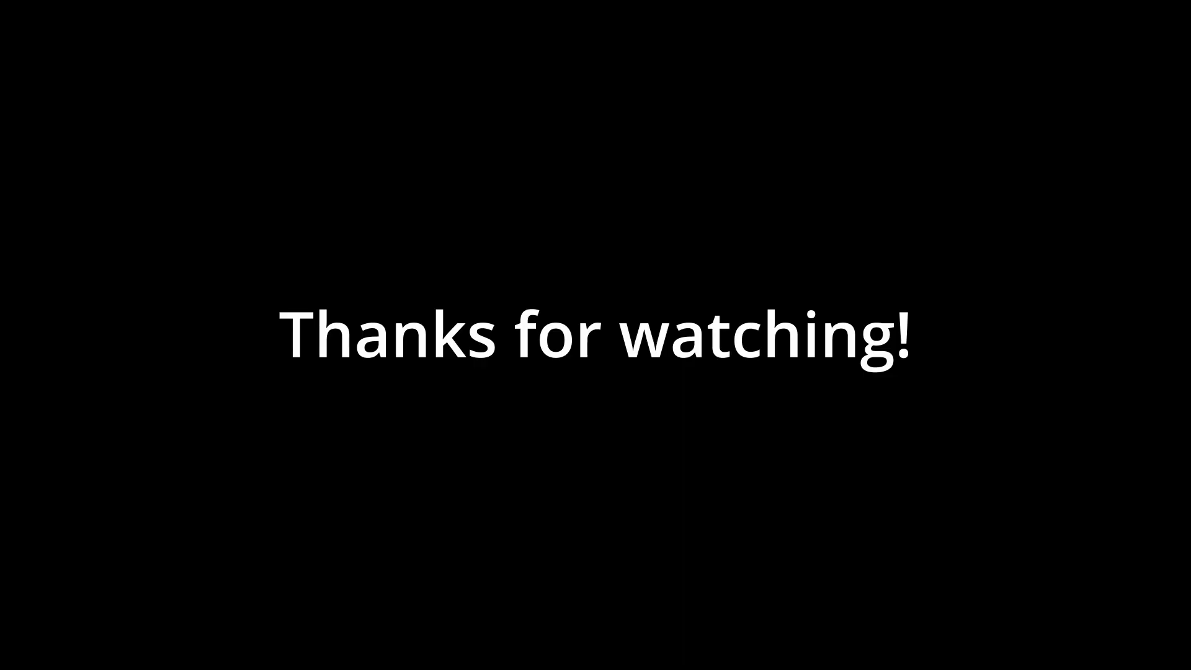